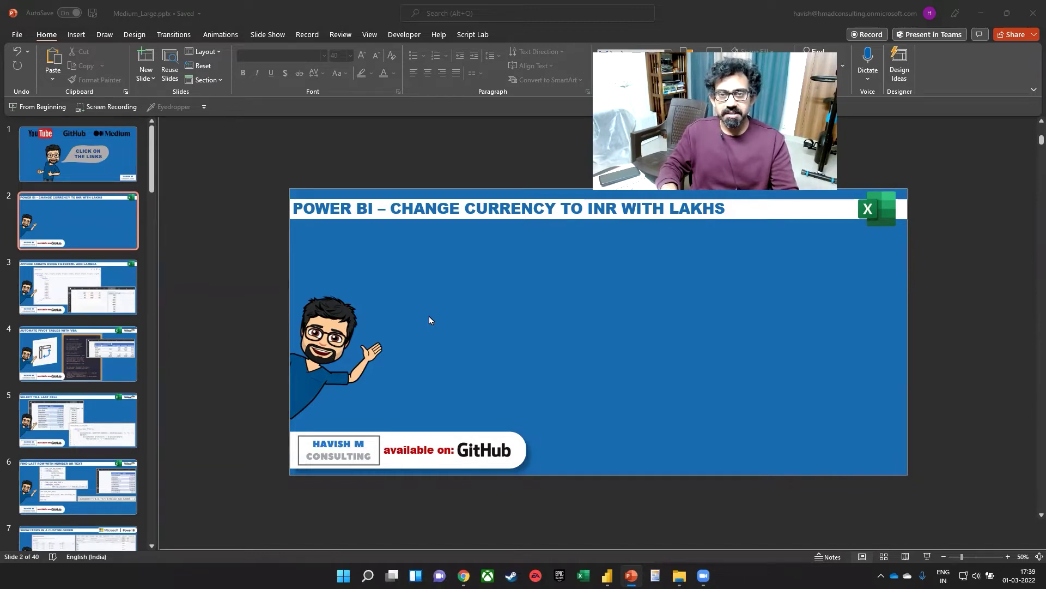
Step: Import Sheet1 from 2017.xlsx in the 2017-2019 folder into the report
key(alt+Tab)
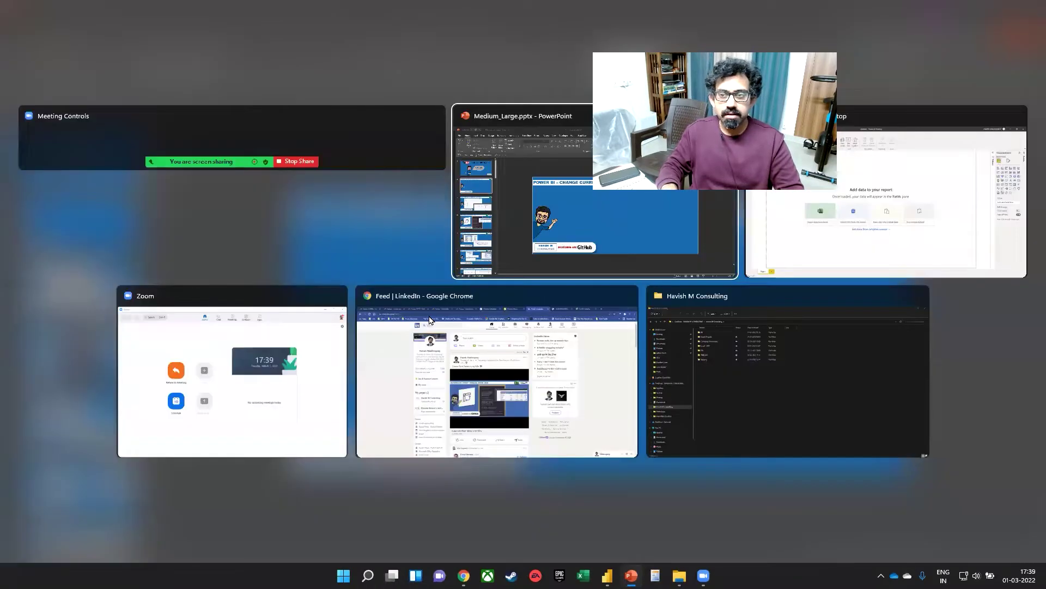
click(300, 330)
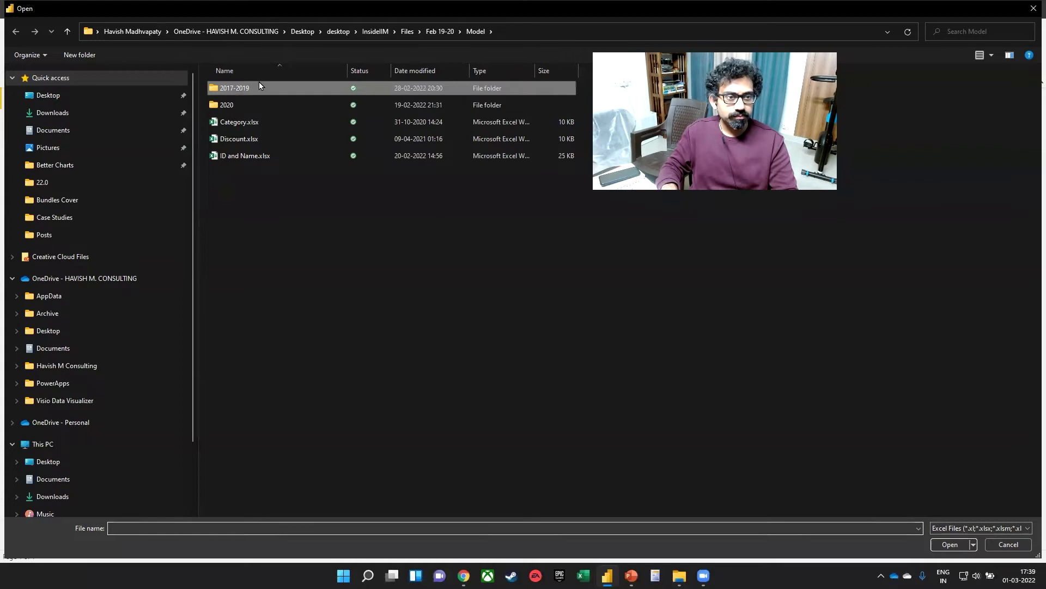
double_click(259, 89)
click(261, 92)
click(950, 545)
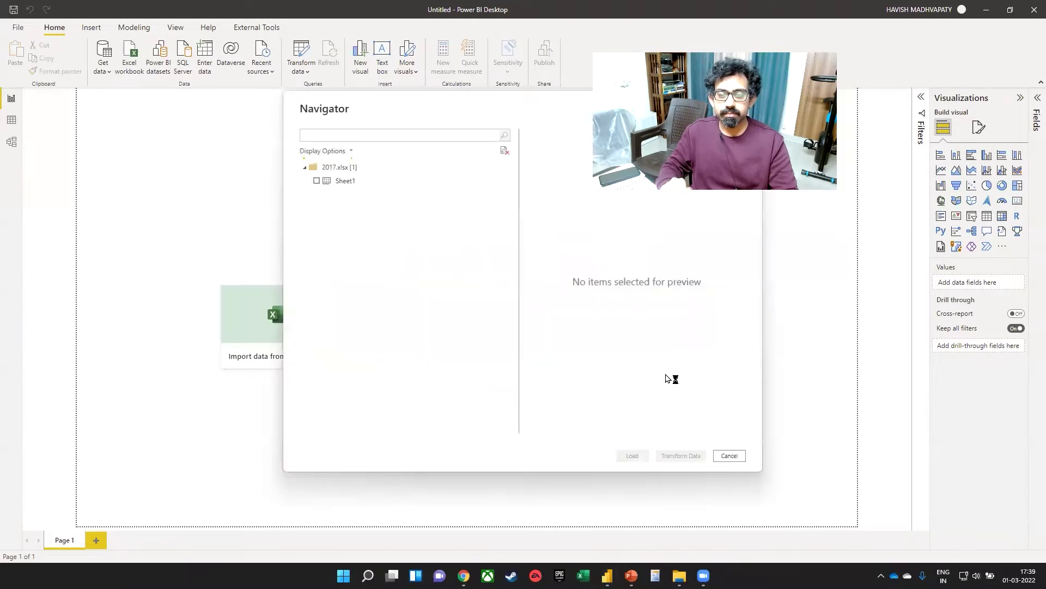
click(335, 181)
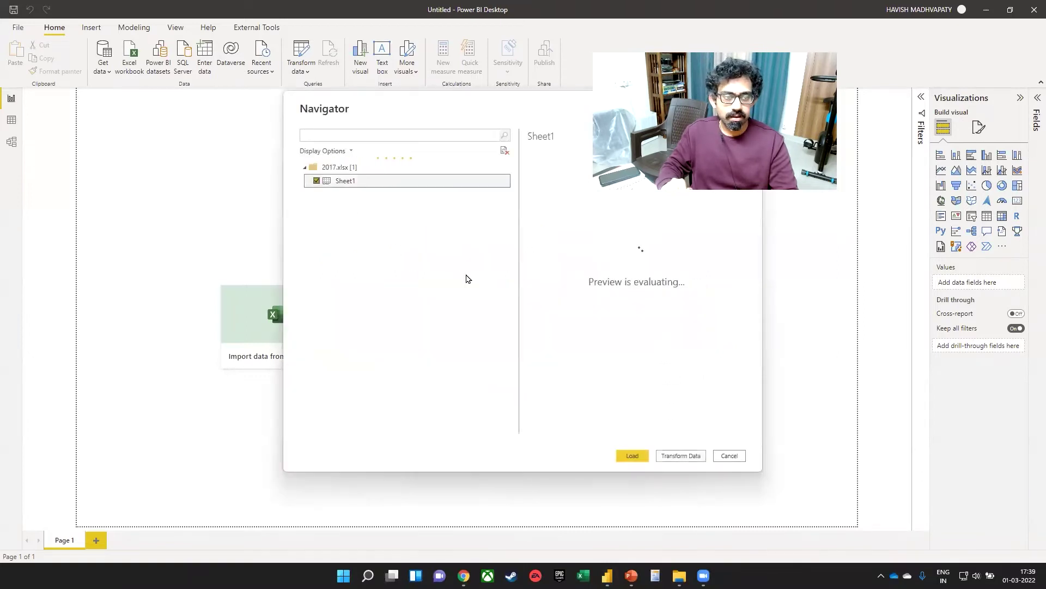
click(631, 458)
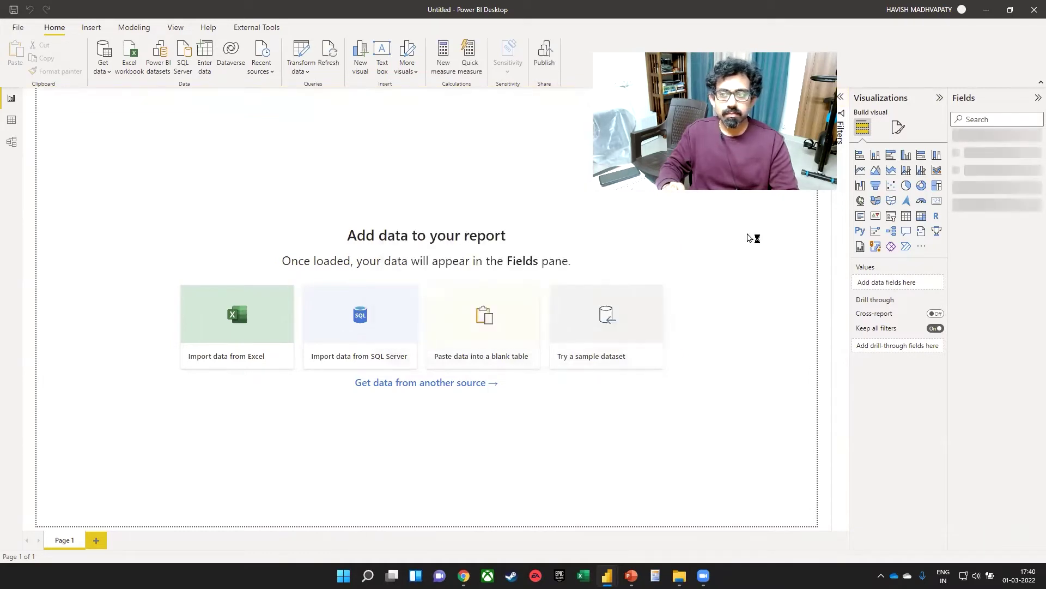
Step: Add a card showing total Sales and move it to the page centre
click(937, 203)
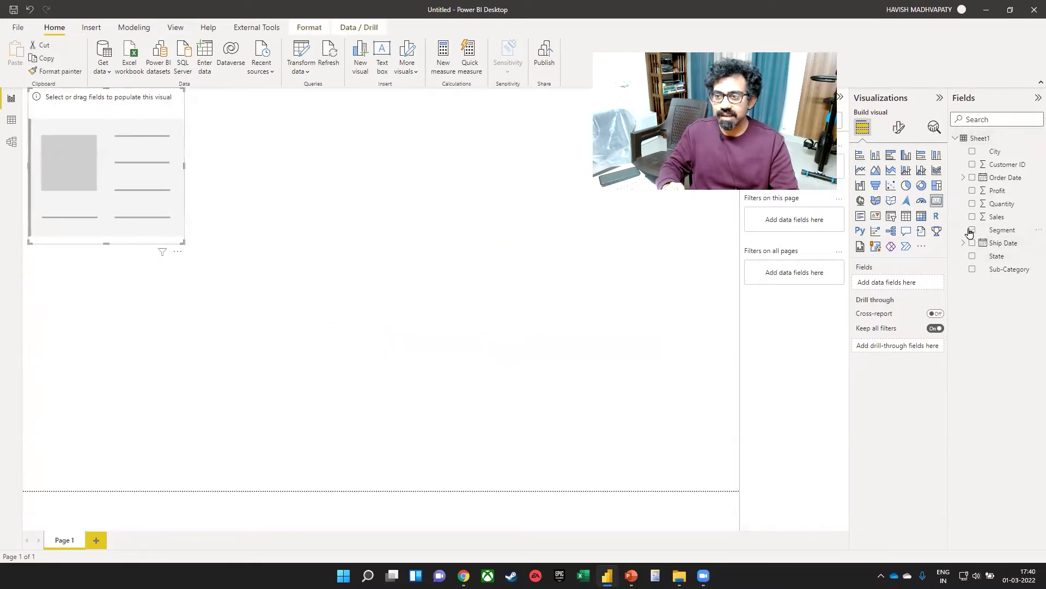
click(973, 217)
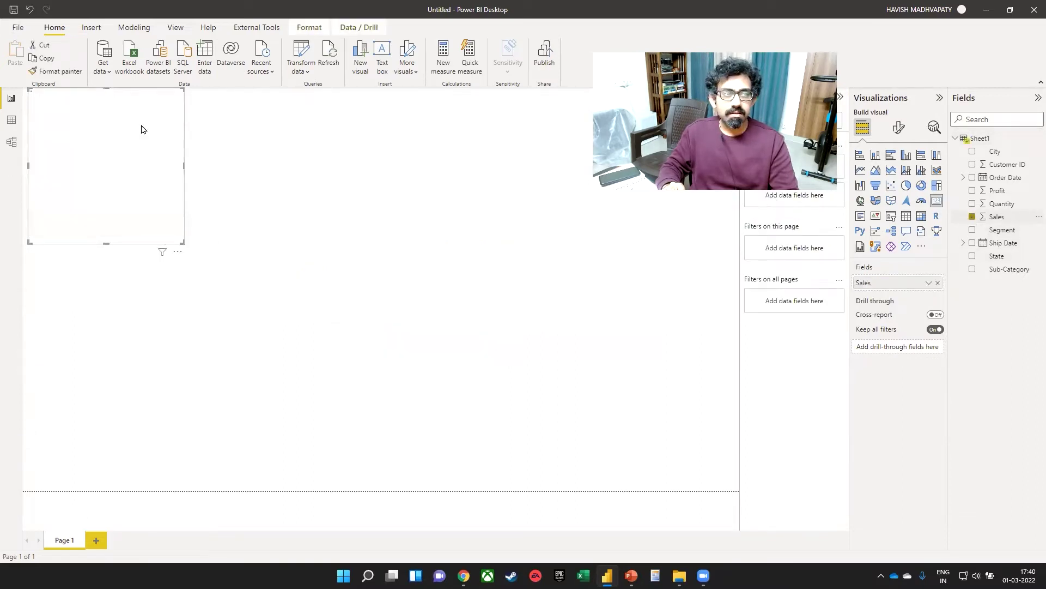
drag(141, 94, 466, 253)
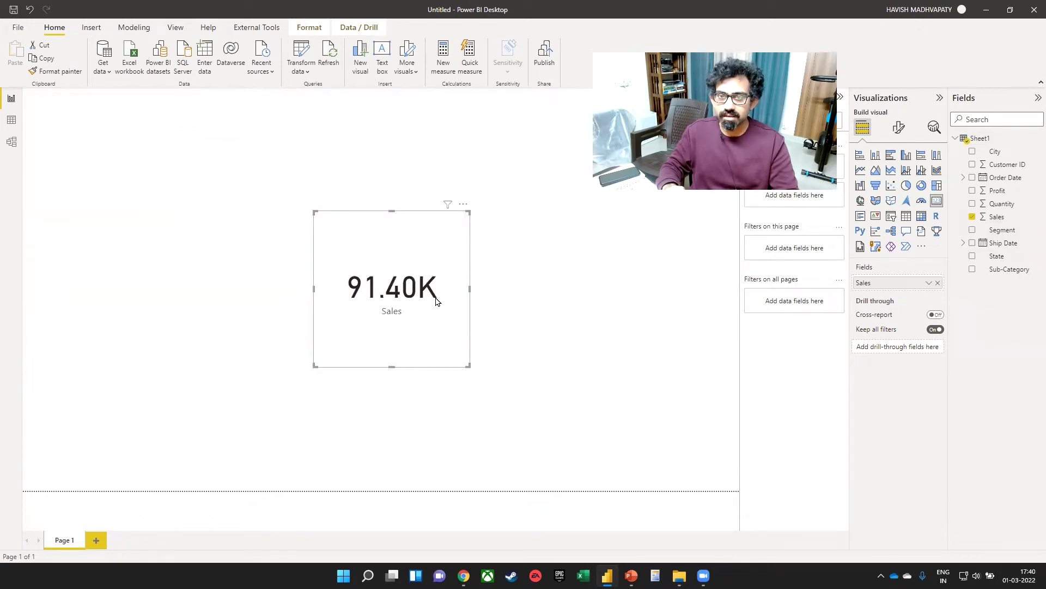
mouse_move(436, 301)
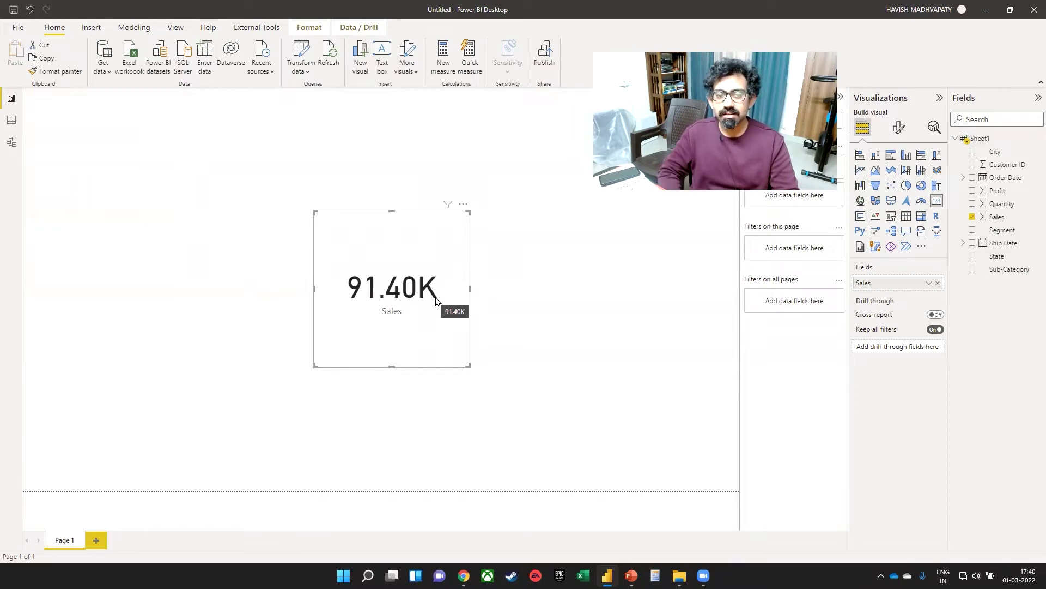
Step: Try callout display units None, Thousands and Millions, then set them back to Auto
click(898, 127)
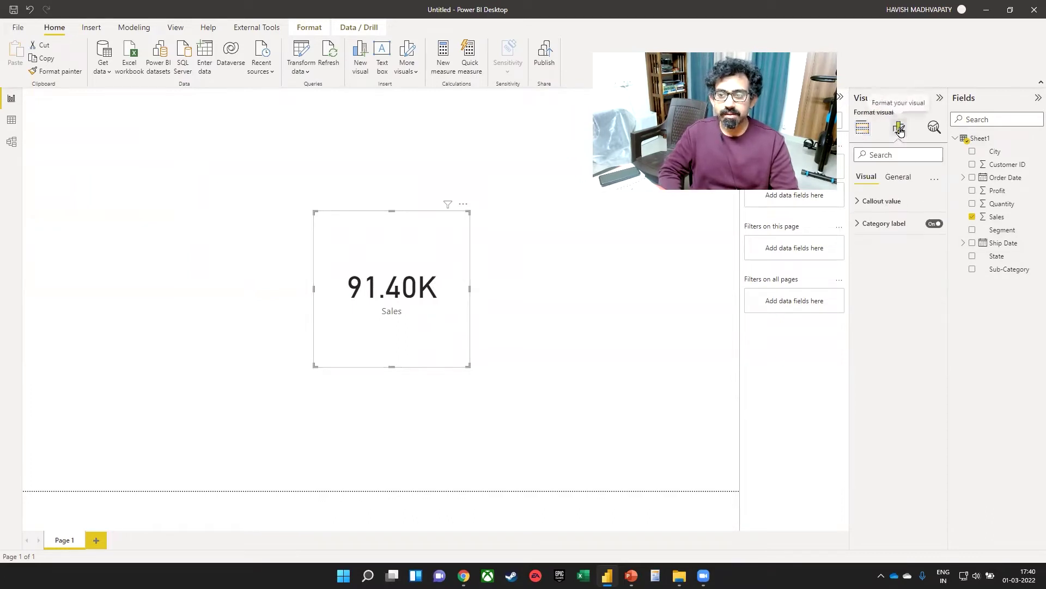
click(884, 204)
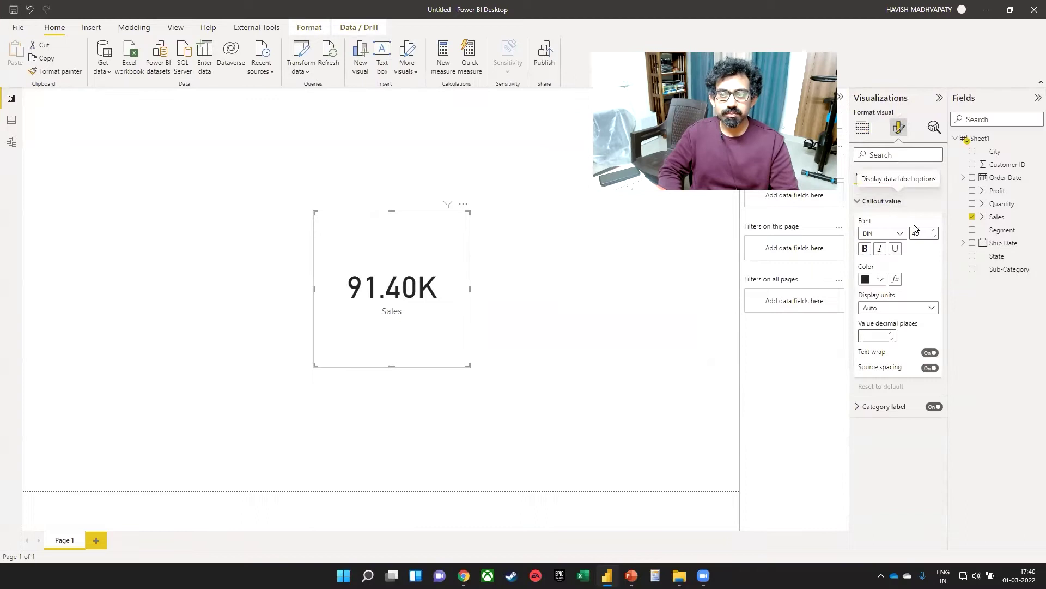
click(895, 309)
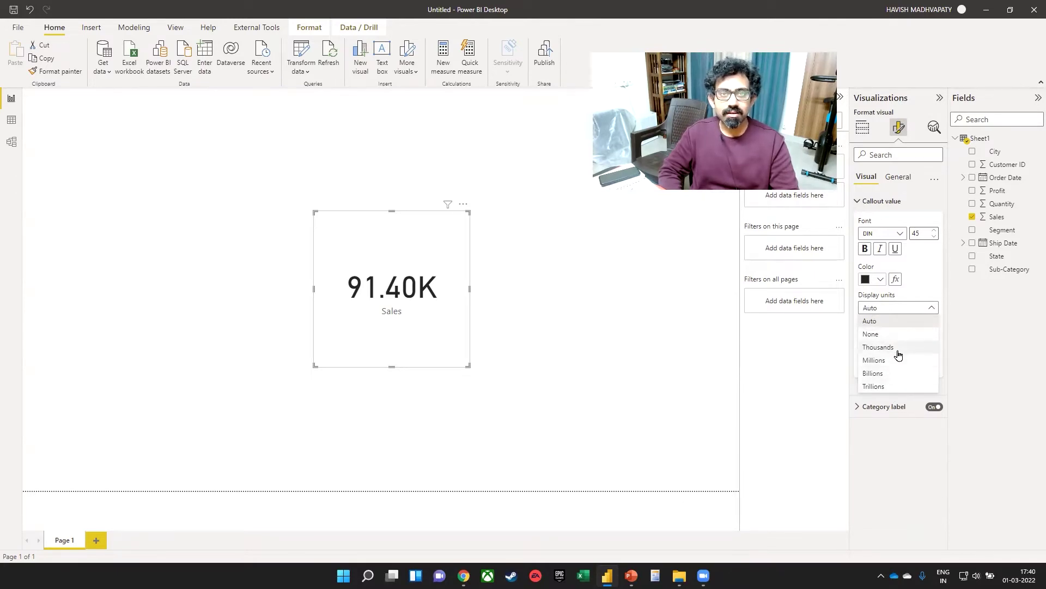
click(877, 334)
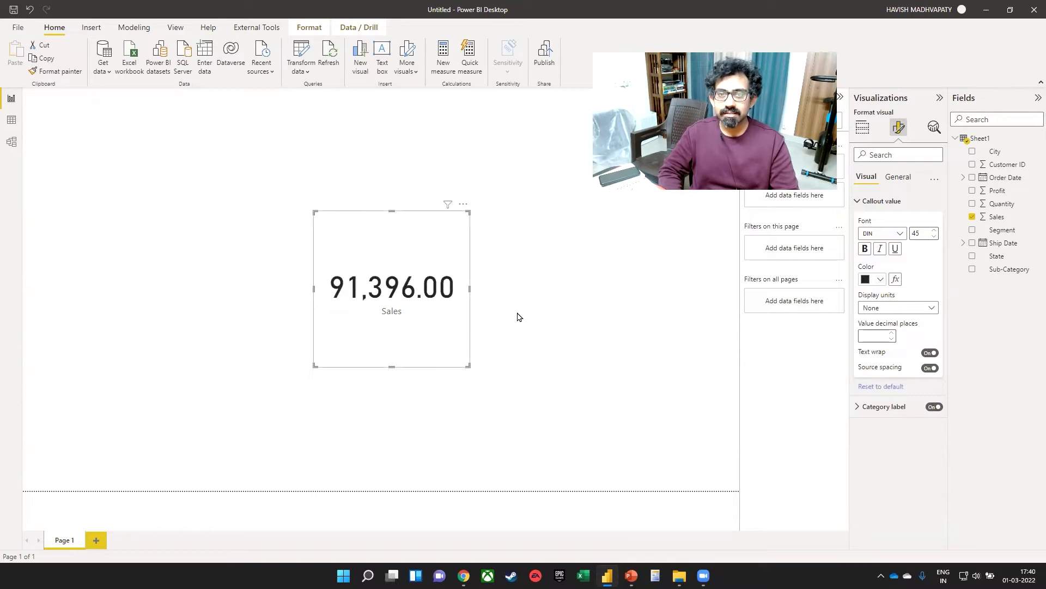
click(891, 307)
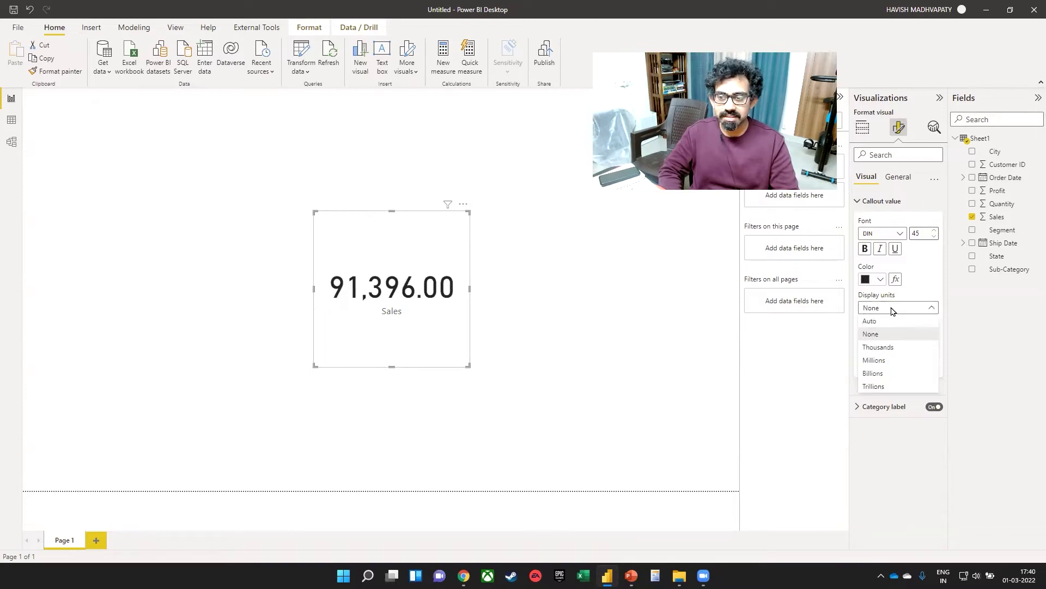
click(883, 346)
click(890, 306)
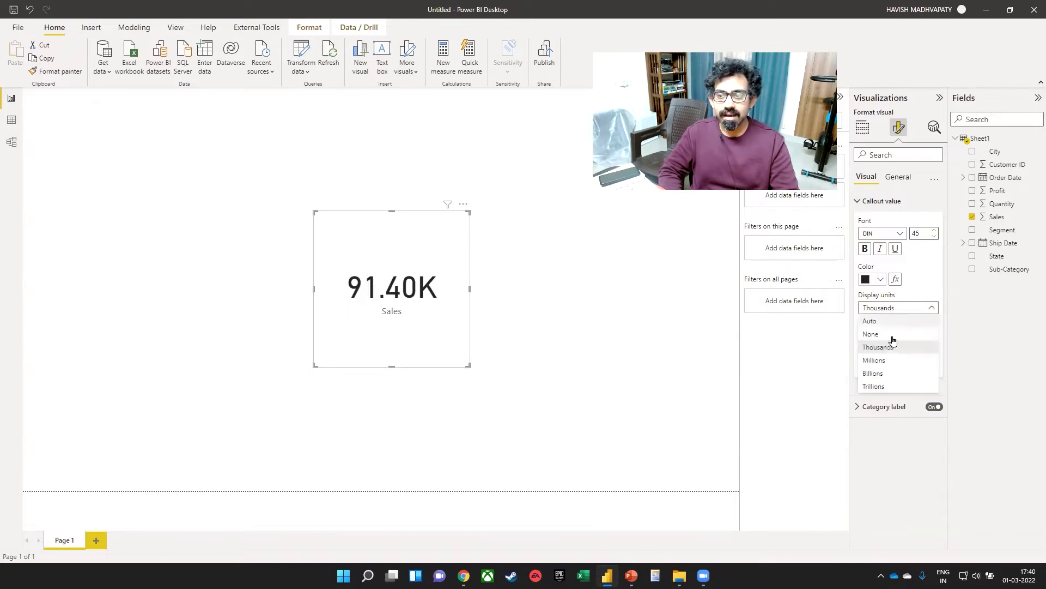
click(880, 365)
click(904, 315)
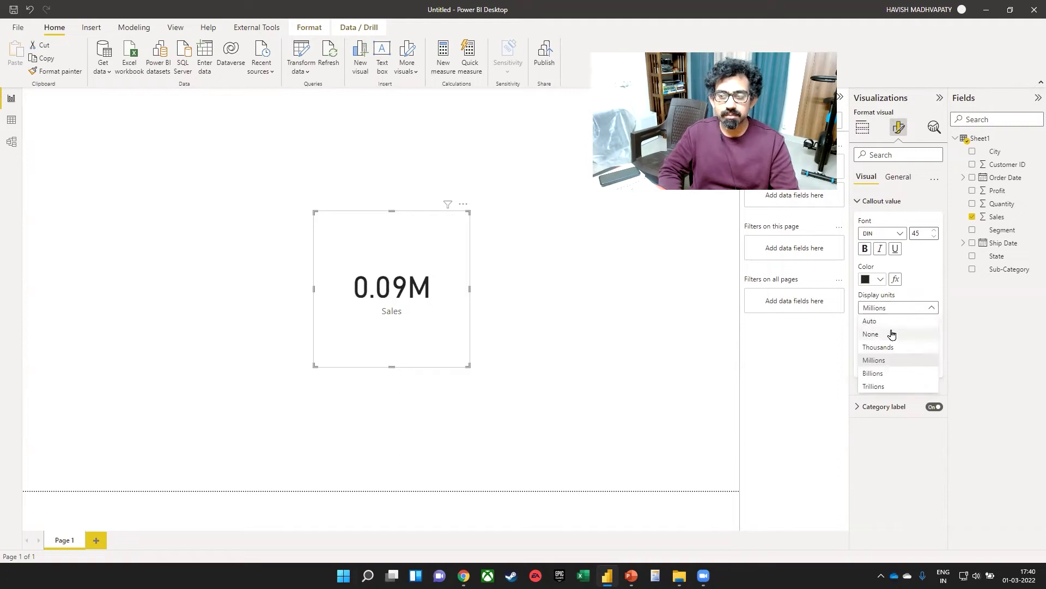
click(887, 321)
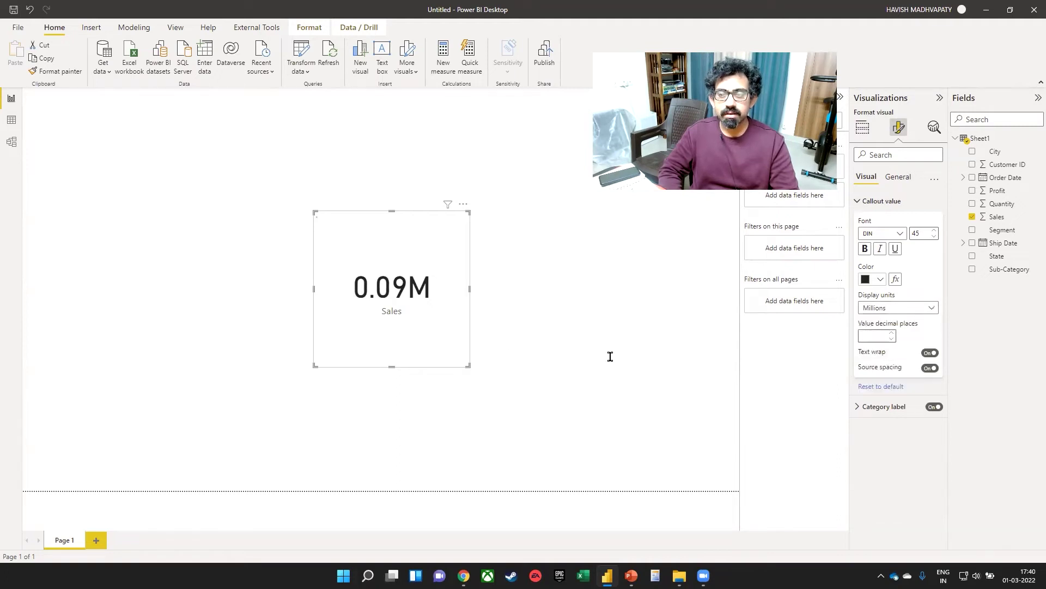
Step: Set the Sales column format to Currency with the ₹ Bangla (India) symbol
click(993, 217)
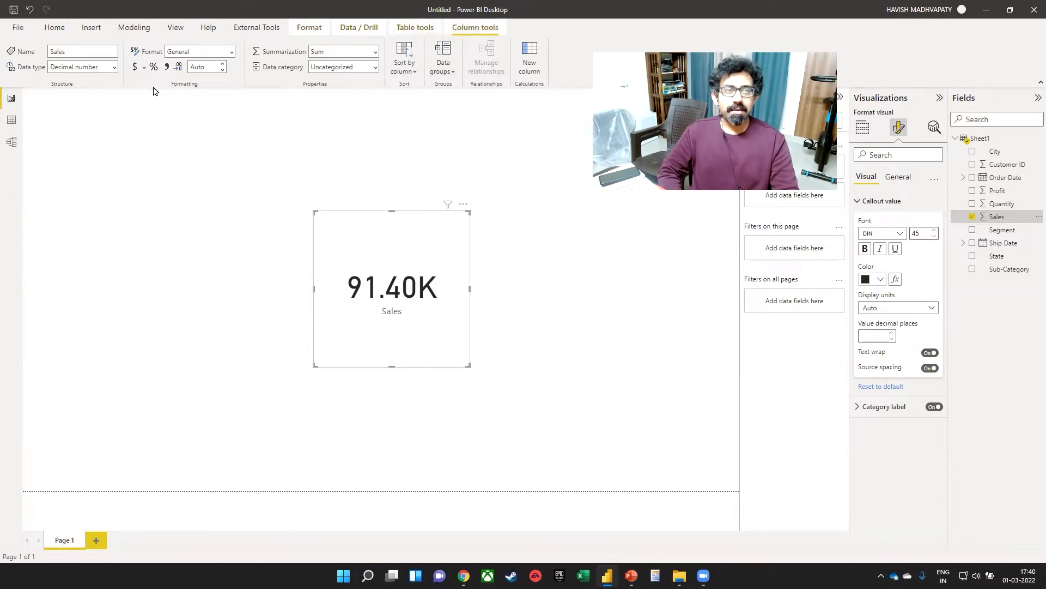
click(230, 54)
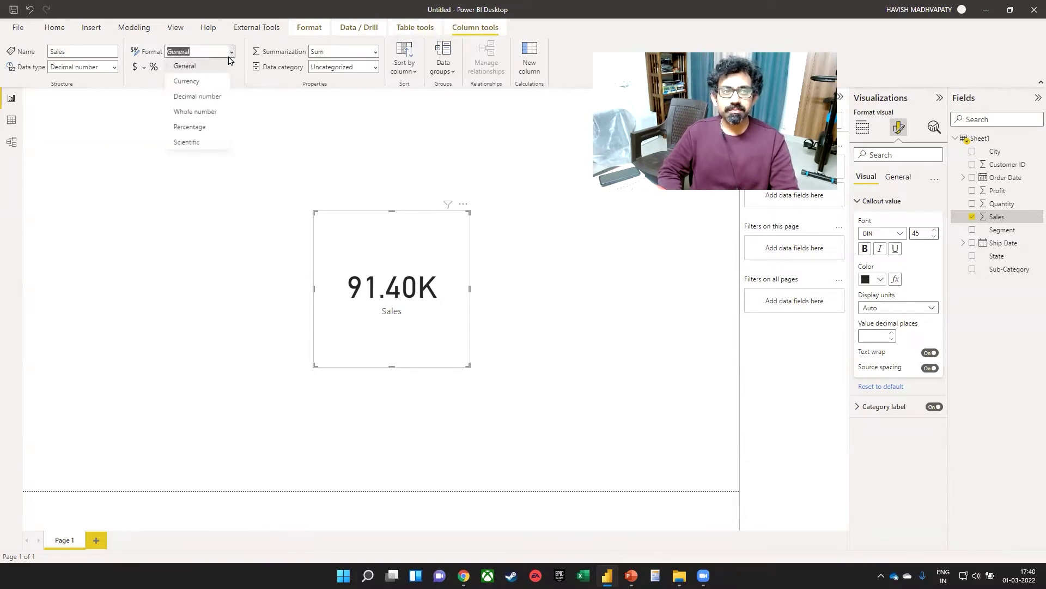
click(189, 82)
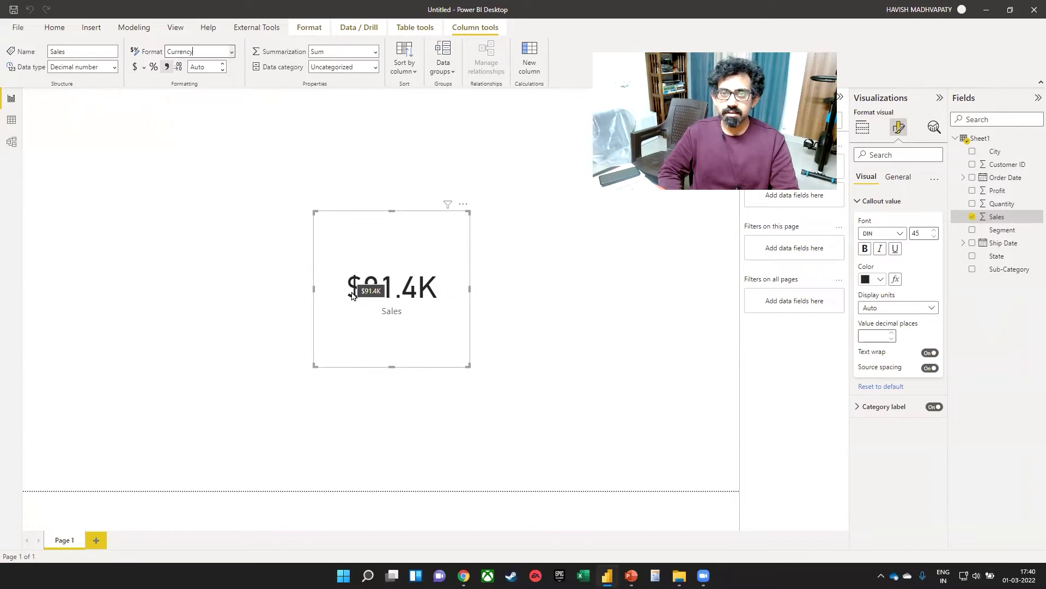
click(145, 67)
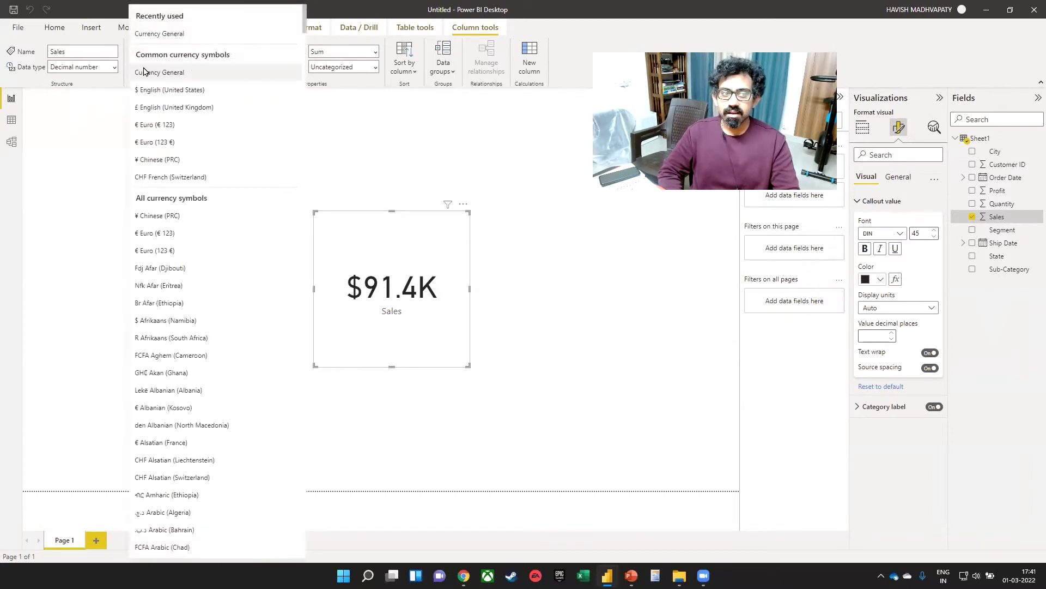
scroll(233, 298, down, 1)
scroll(233, 297, down, 3)
scroll(237, 300, down, 2)
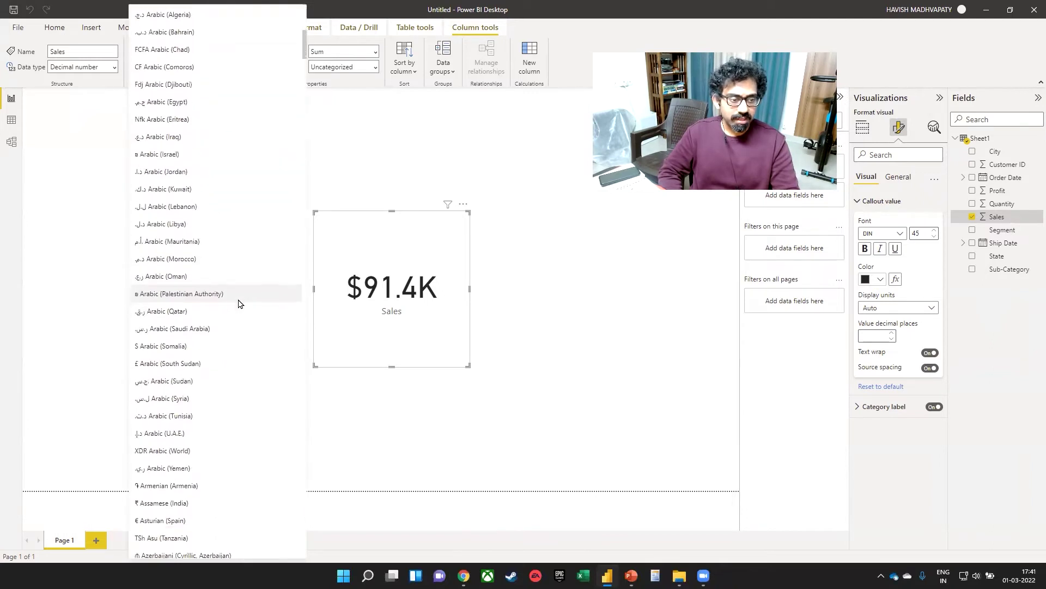
scroll(266, 341, down, 3)
scroll(229, 336, down, 3)
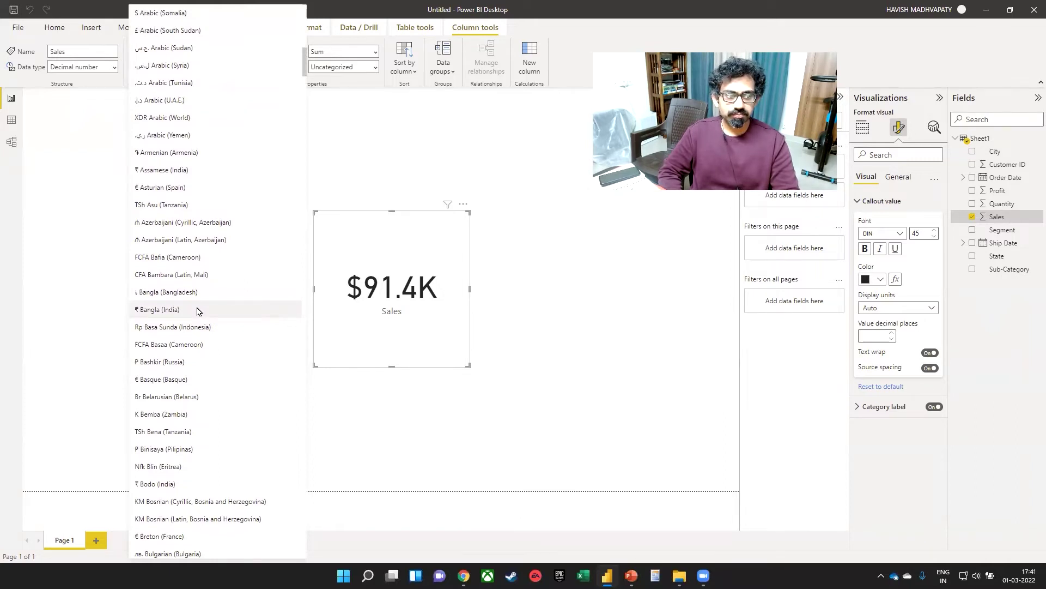
click(196, 310)
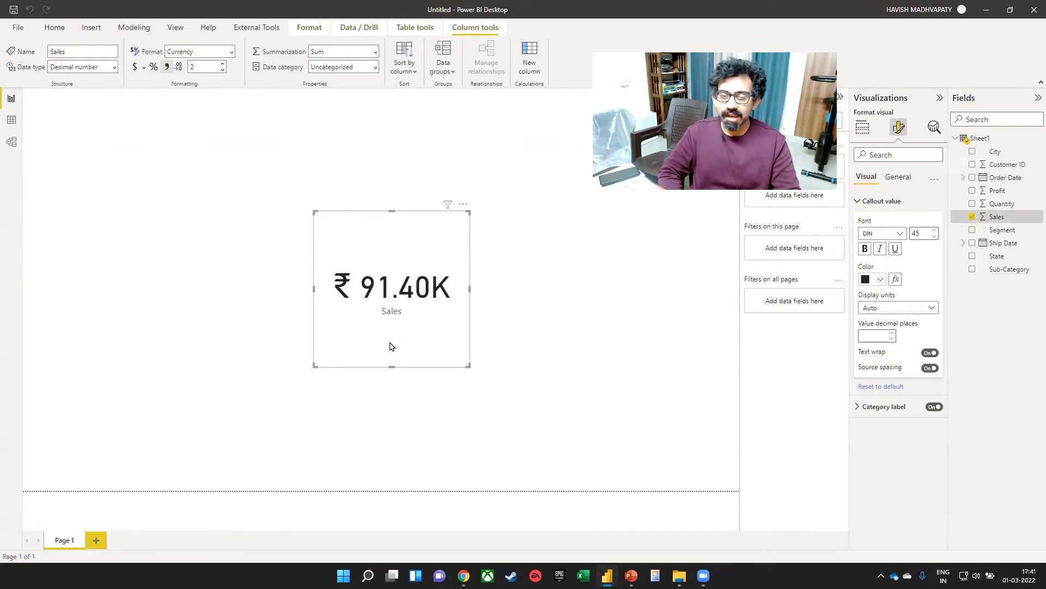
click(55, 27)
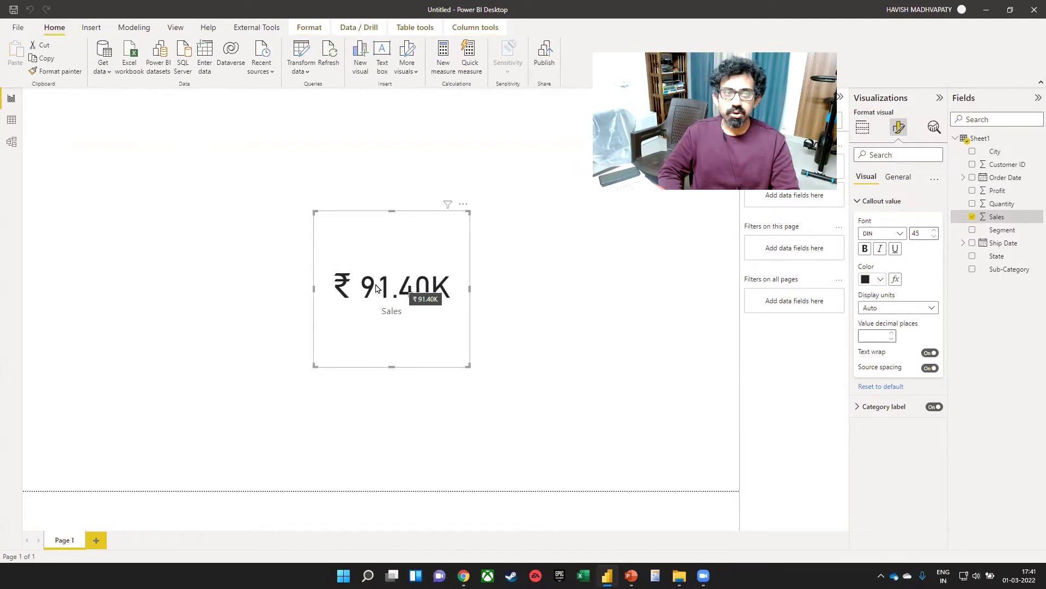
Step: In Power Query Editor, apply a Standard Divide by 100000 to the Sales column
click(300, 52)
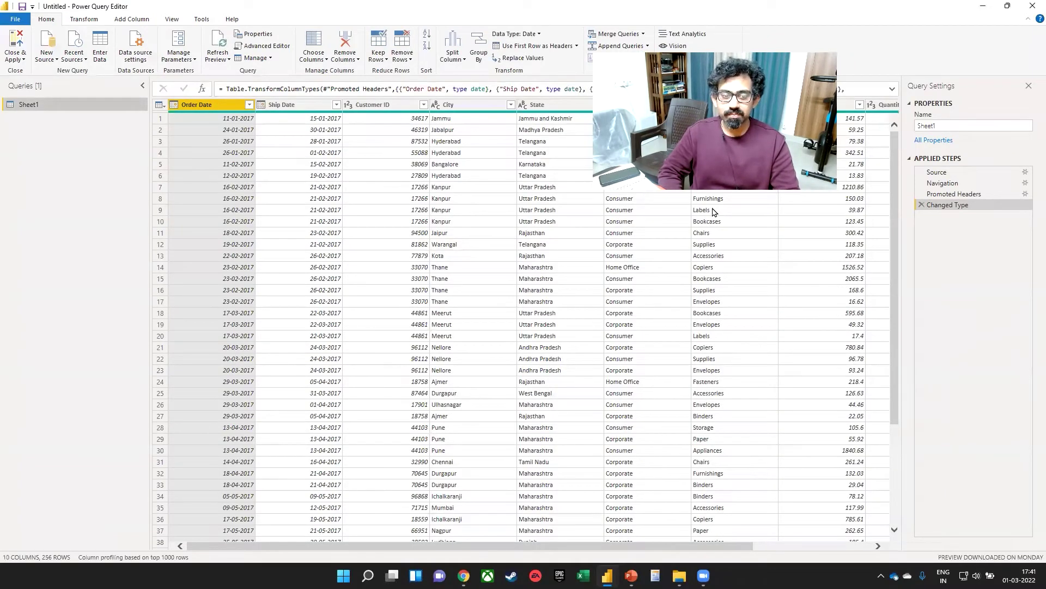
drag(398, 546, 678, 544)
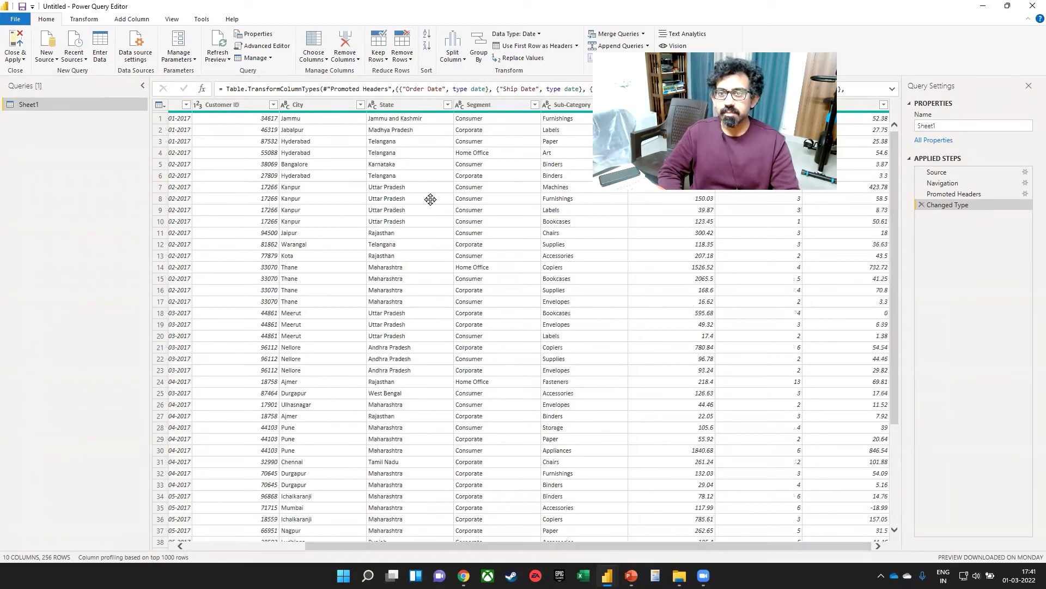
click(671, 106)
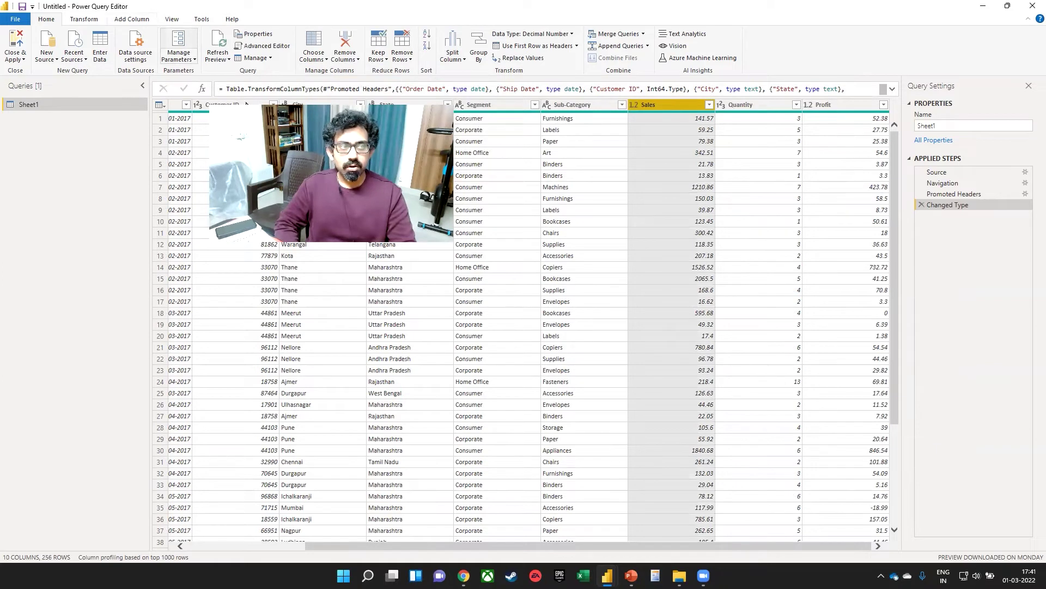
click(84, 19)
click(502, 55)
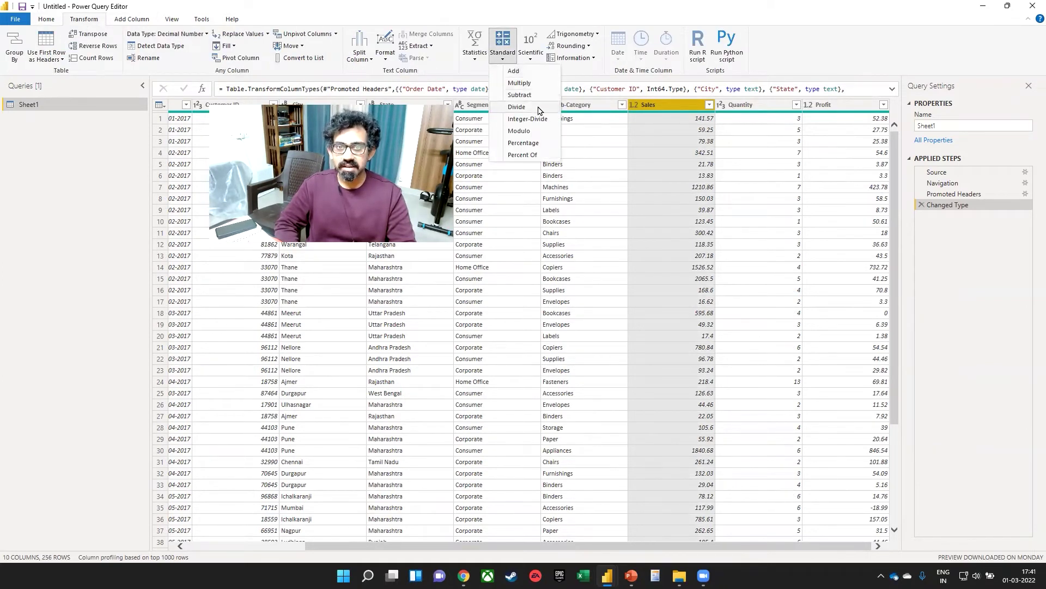
click(538, 110)
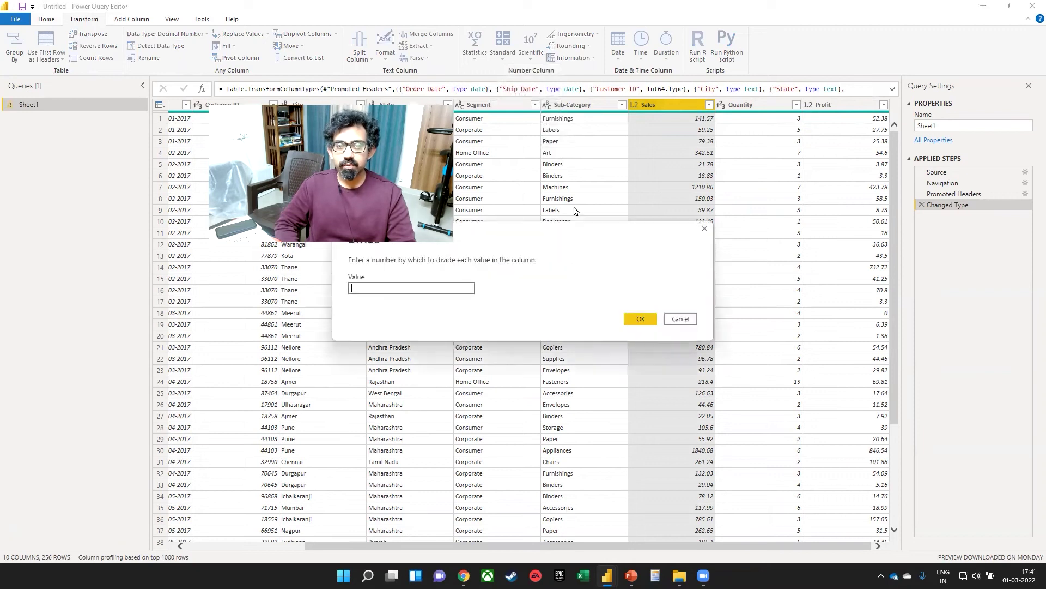
text(100000)
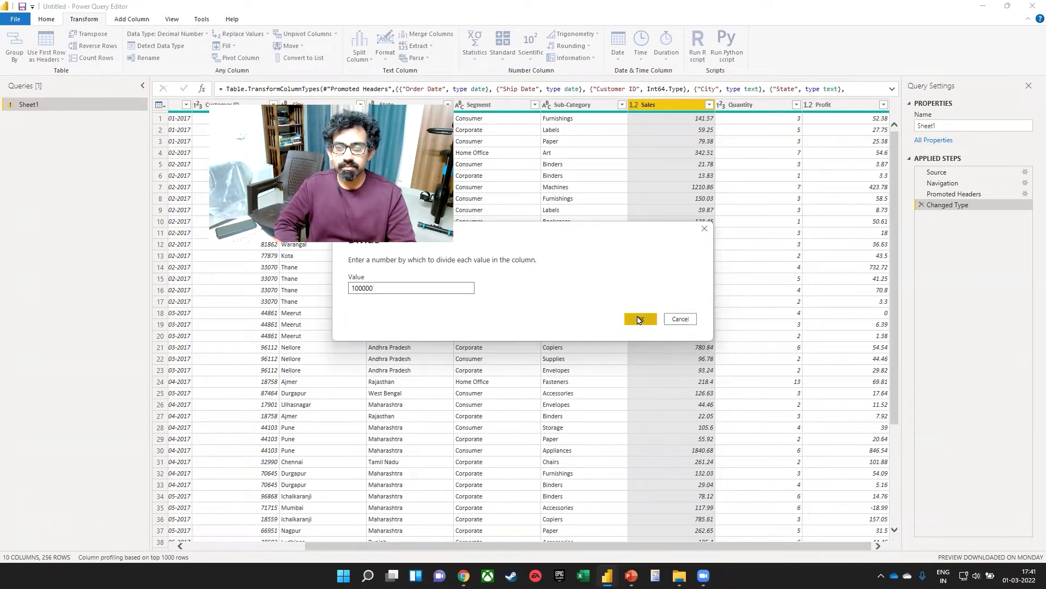
click(639, 318)
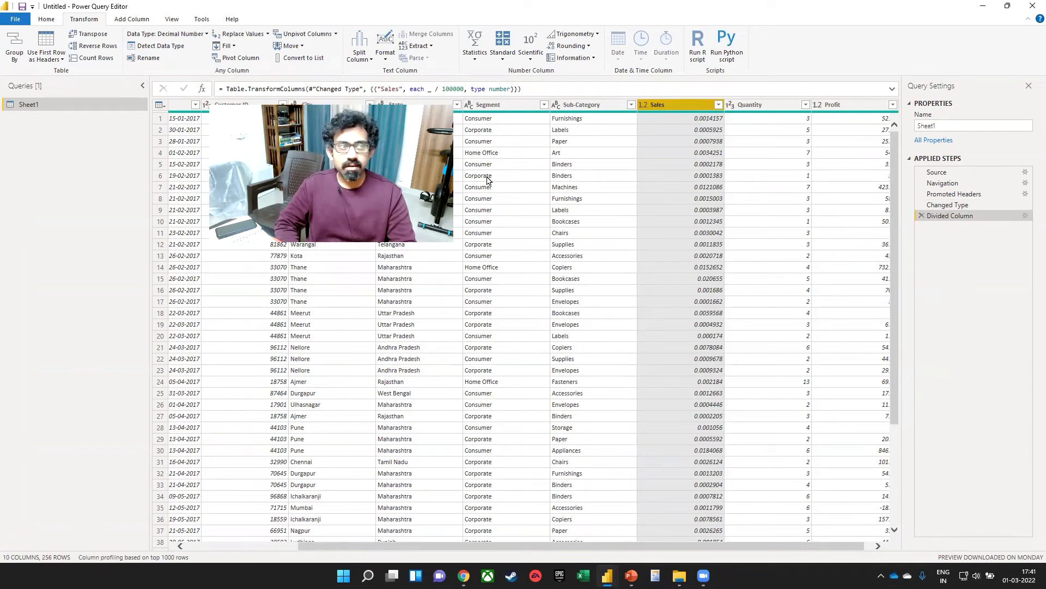
click(47, 19)
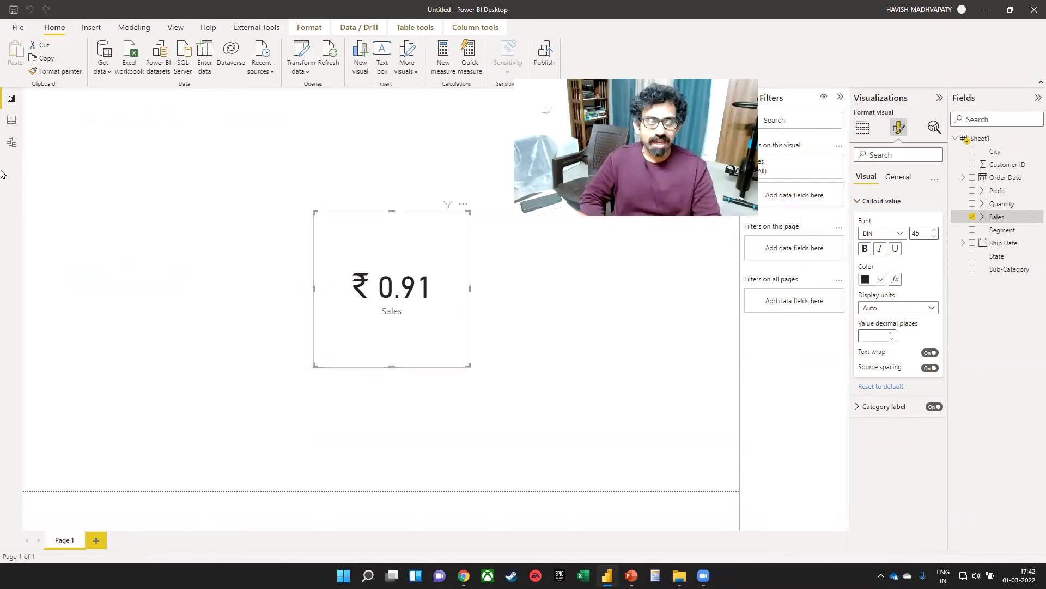
Step: In Model view, enlarge Sheet1 and inspect the Sales field's advanced properties
click(11, 143)
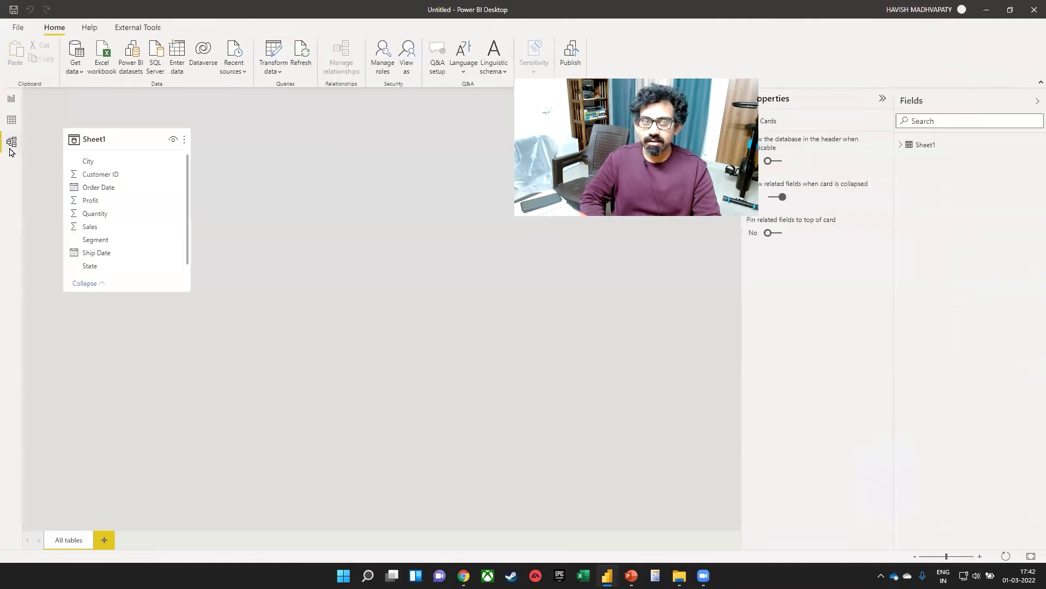
drag(126, 291, 126, 368)
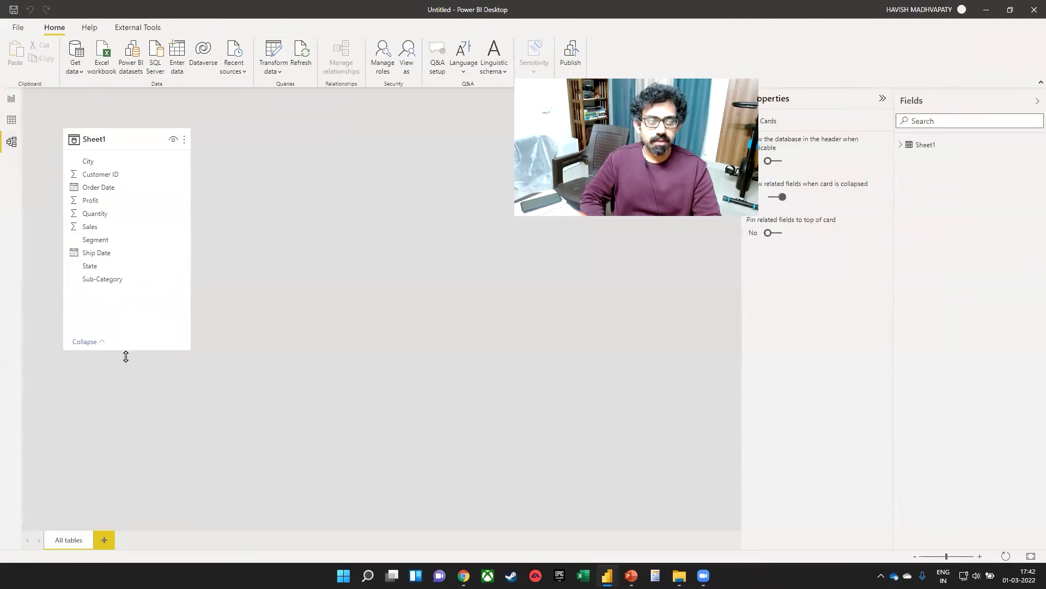
click(98, 226)
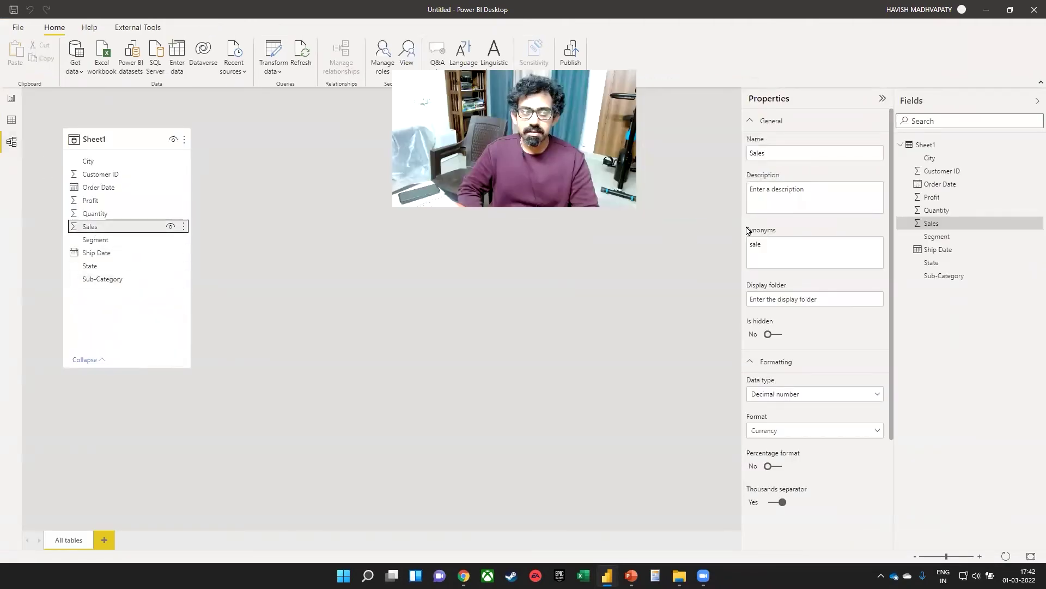
scroll(785, 336, down, 2)
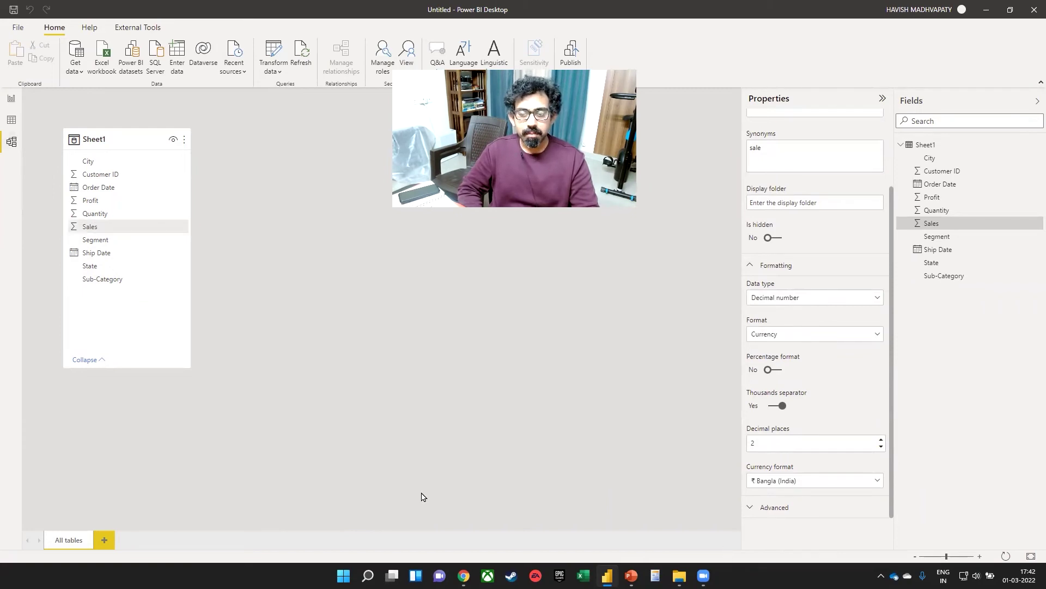
click(804, 507)
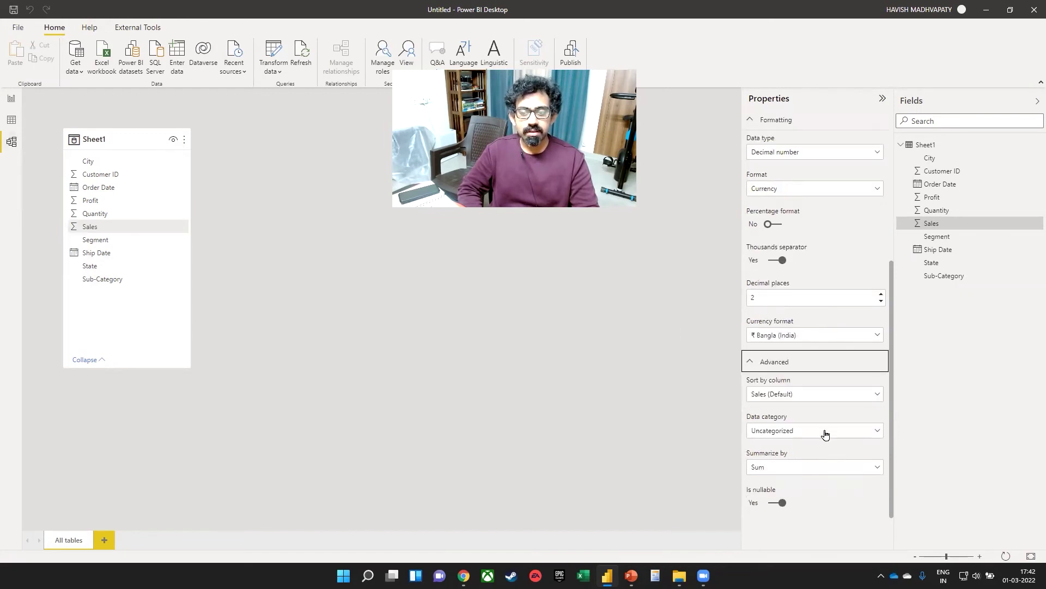
click(833, 430)
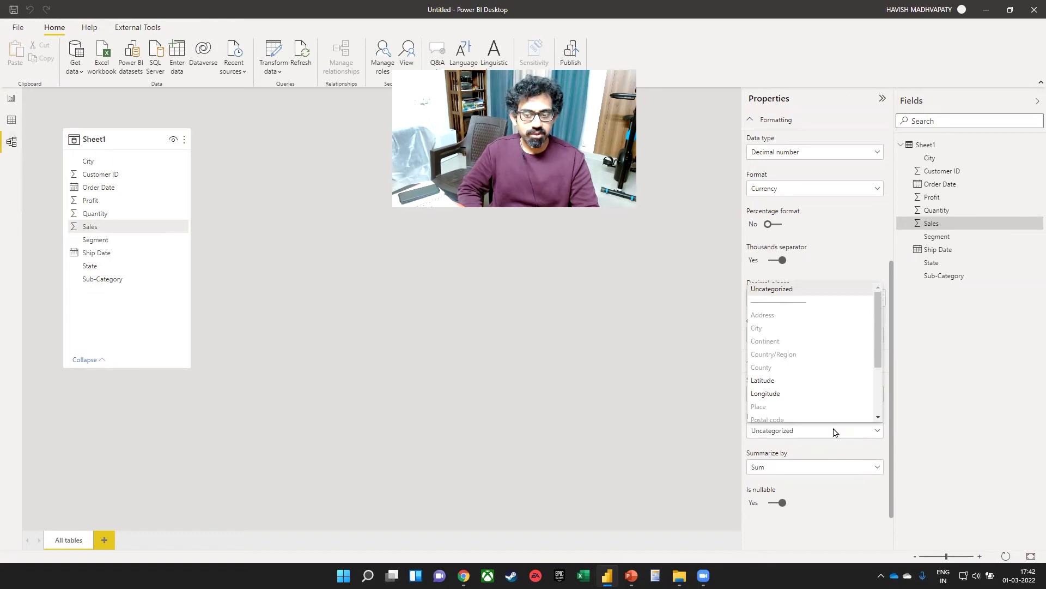
click(856, 447)
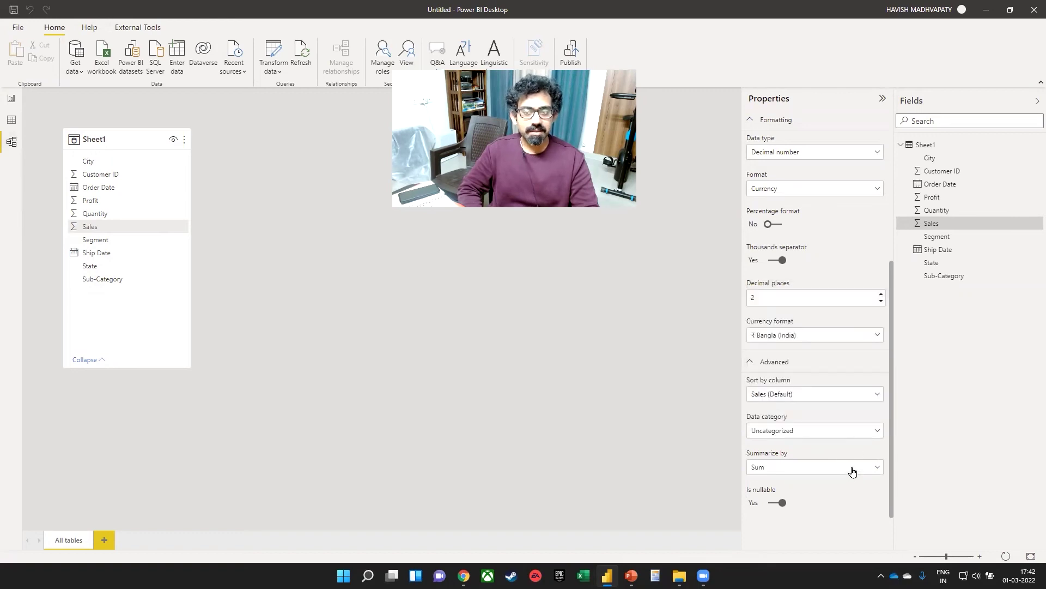
scroll(844, 378, up, 1)
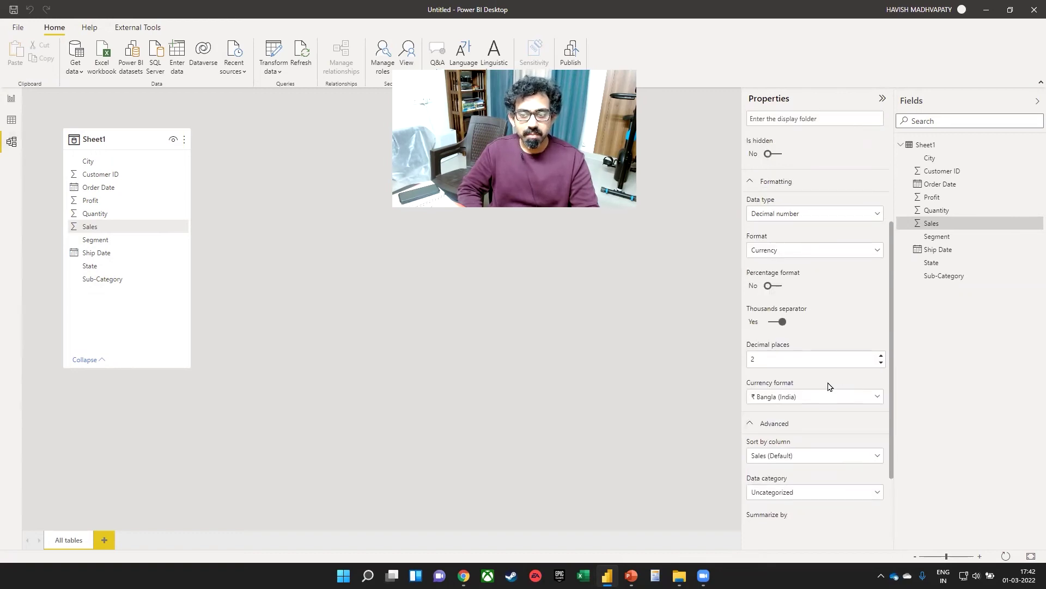
Step: Switch the Sales field's Format setting from Currency to Custom
click(827, 254)
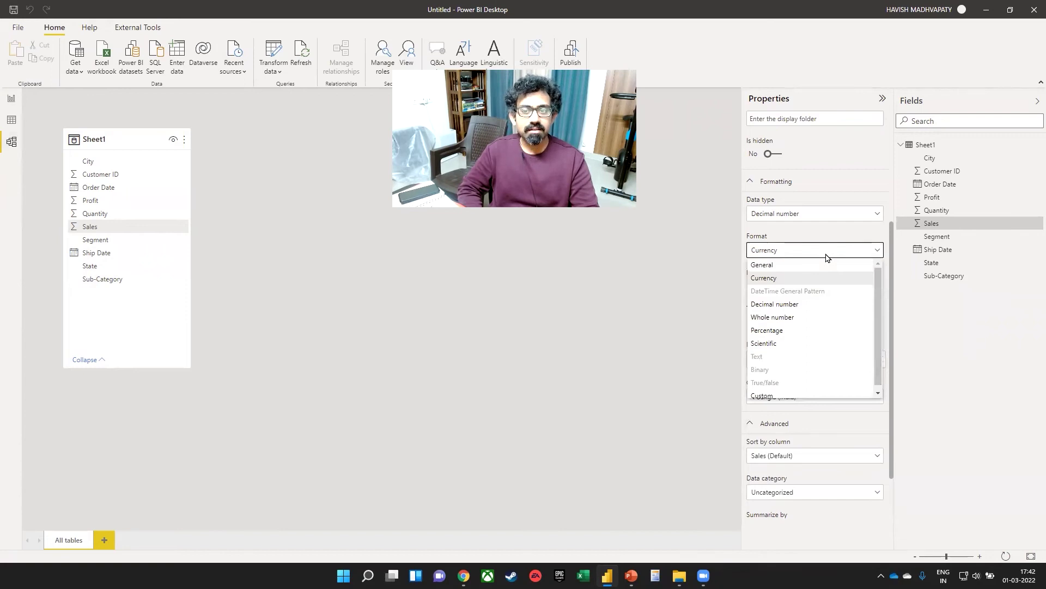
scroll(809, 343, down, 1)
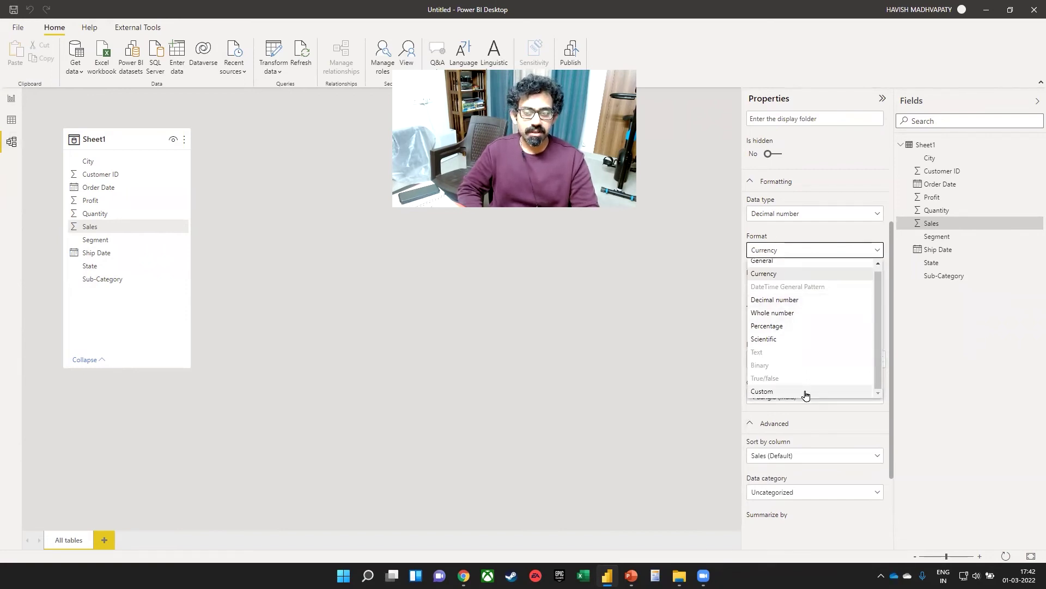
click(806, 394)
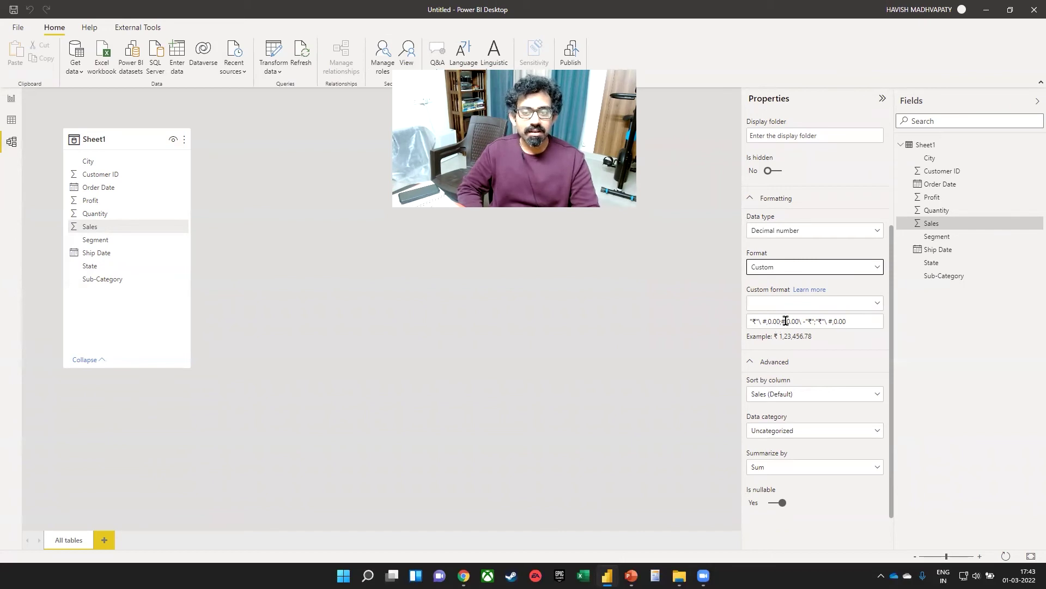
Step: Insert "Lakhs" into the Sales custom format string and commit it
click(782, 321)
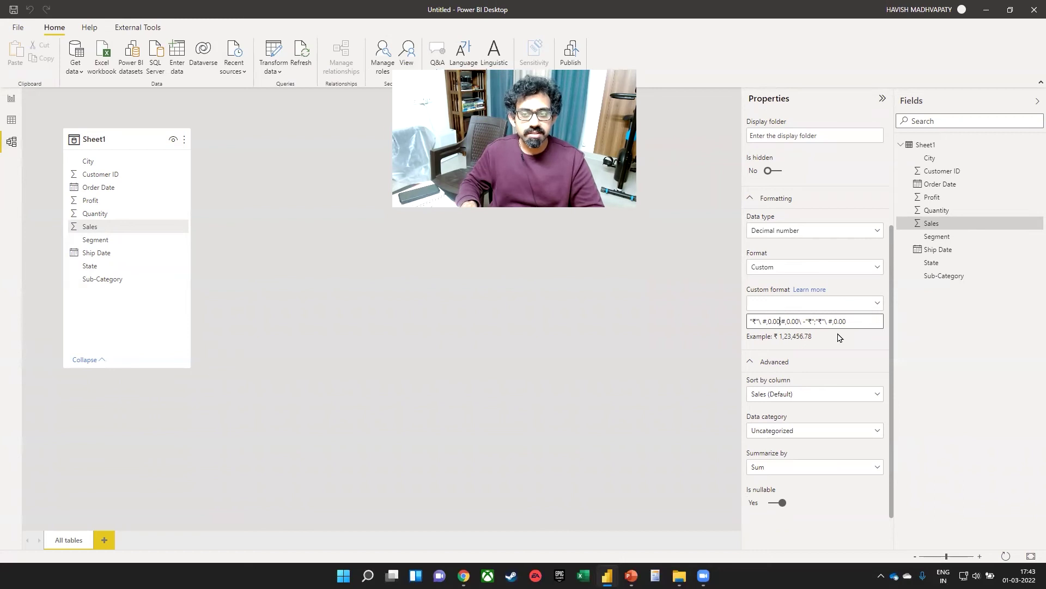
text("Lakh)
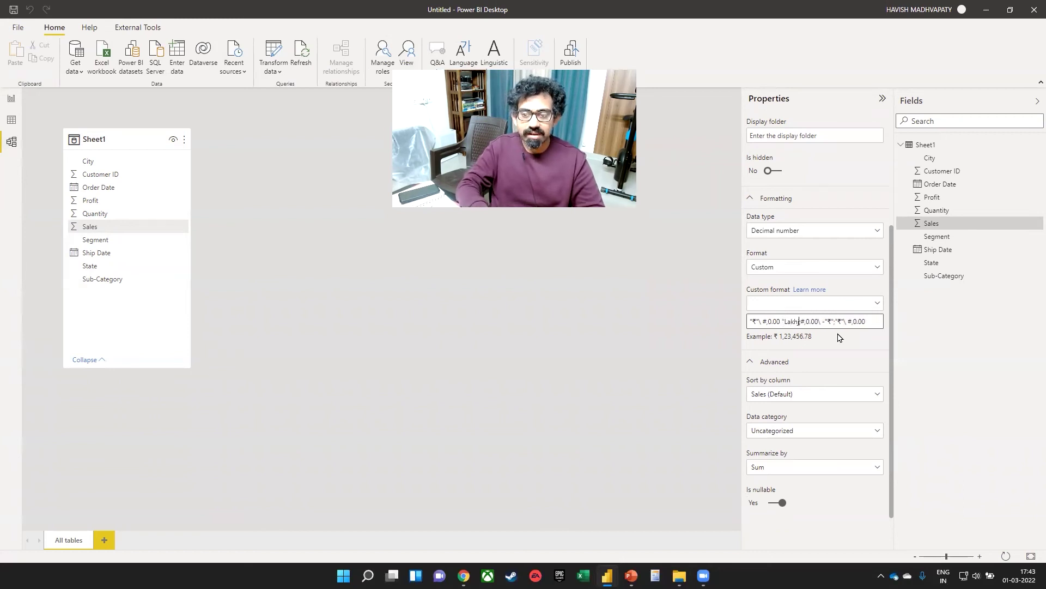
text(s";)
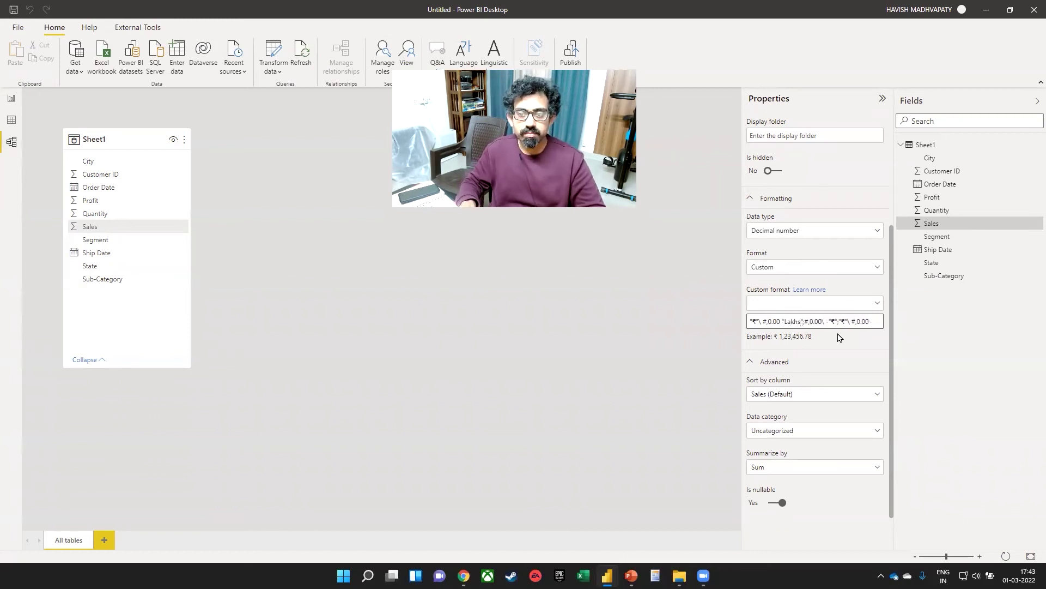
key(ctrl+shift+Left)
key(Left)
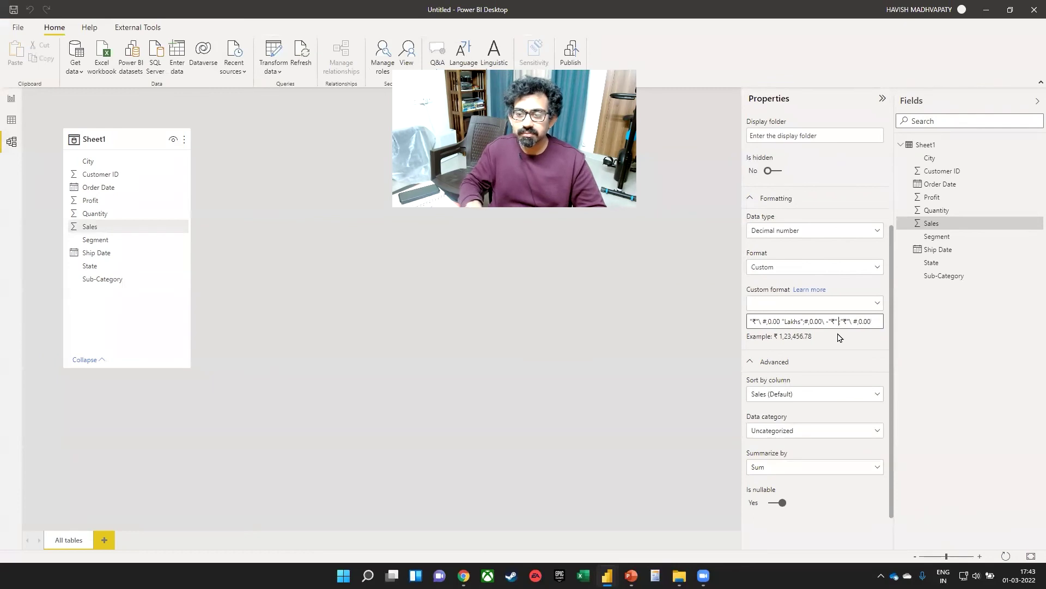
text(" "Lakhs";)
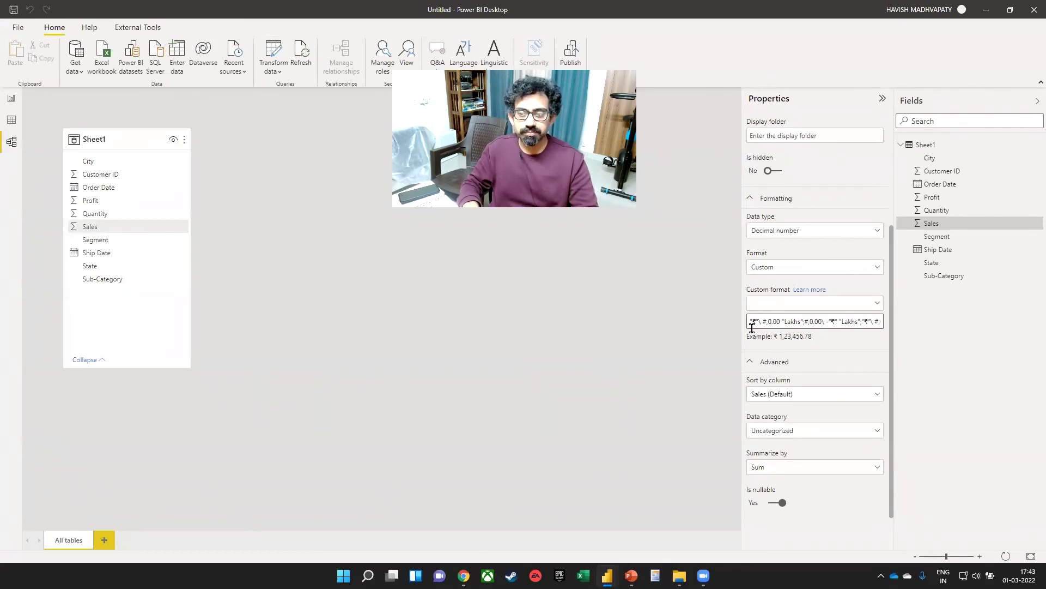
key(Return)
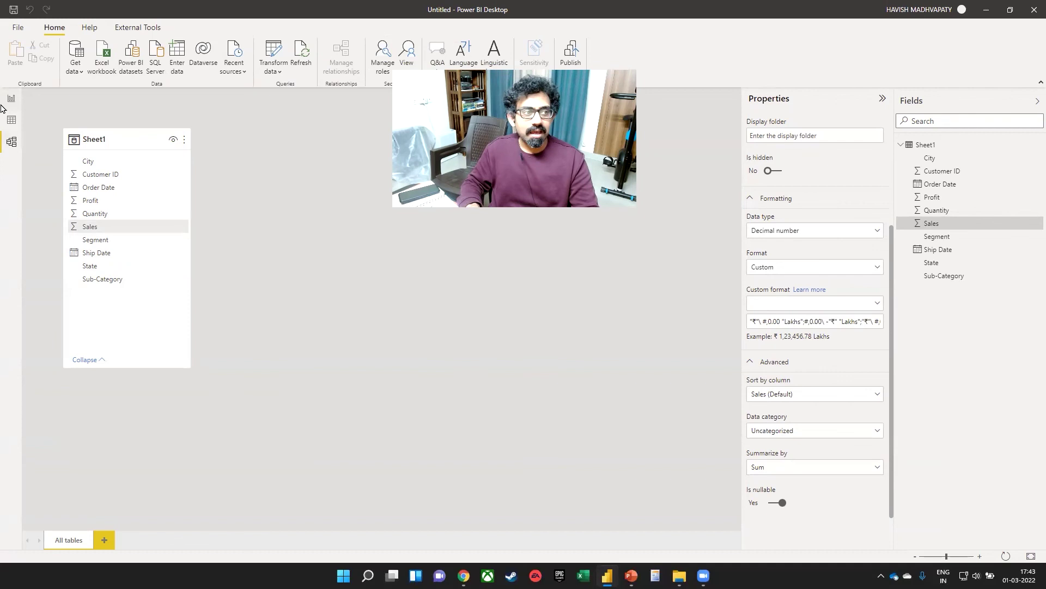
Step: In Report view, widen, shorten and reposition the Sales card
click(12, 98)
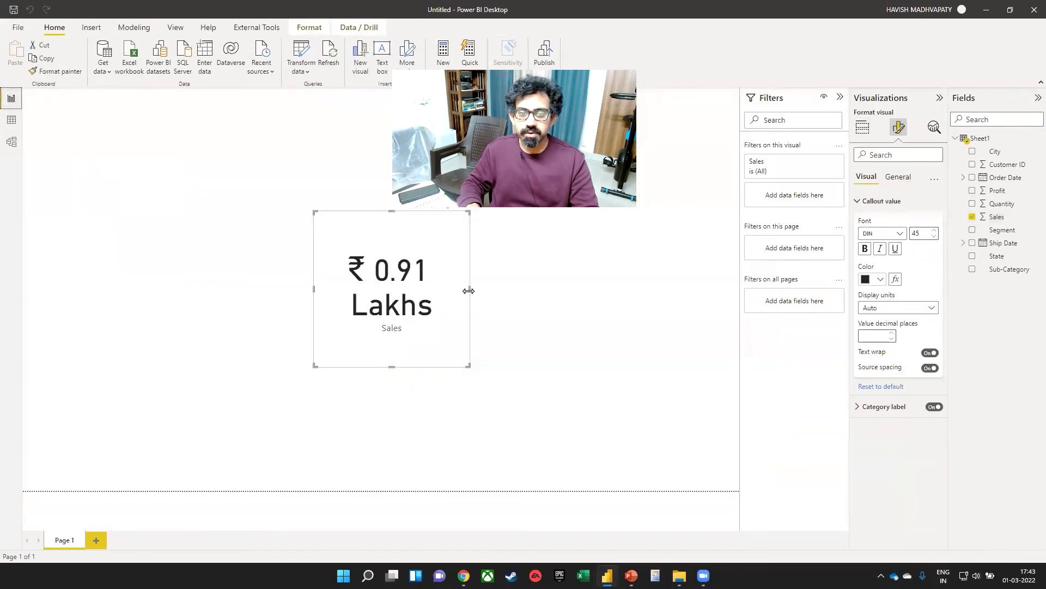
drag(470, 288, 579, 295)
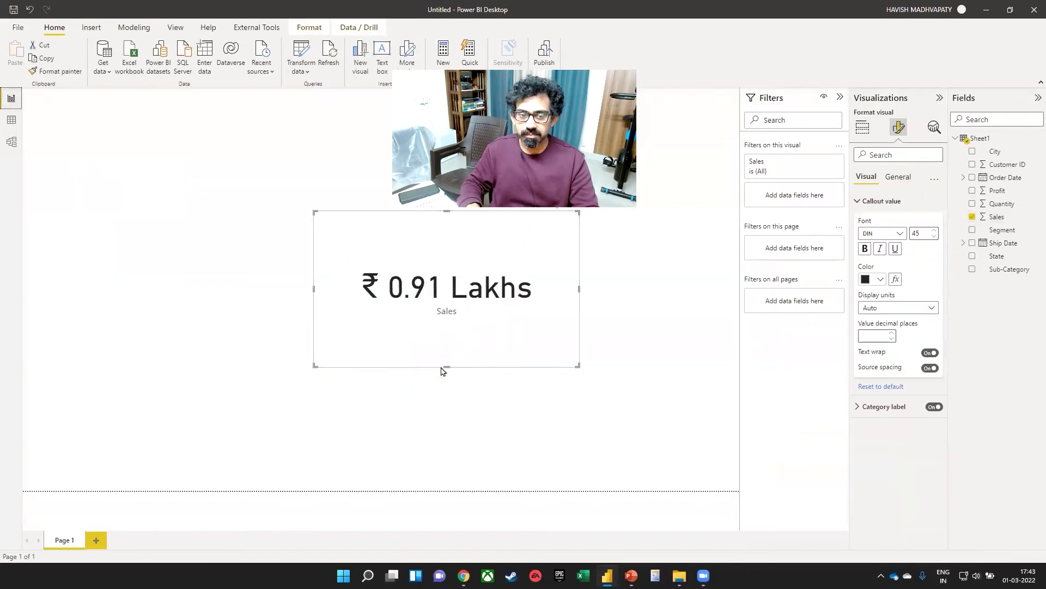
mouse_move(447, 366)
mouse_down()
mouse_move(448, 281)
mouse_move(442, 332)
mouse_up()
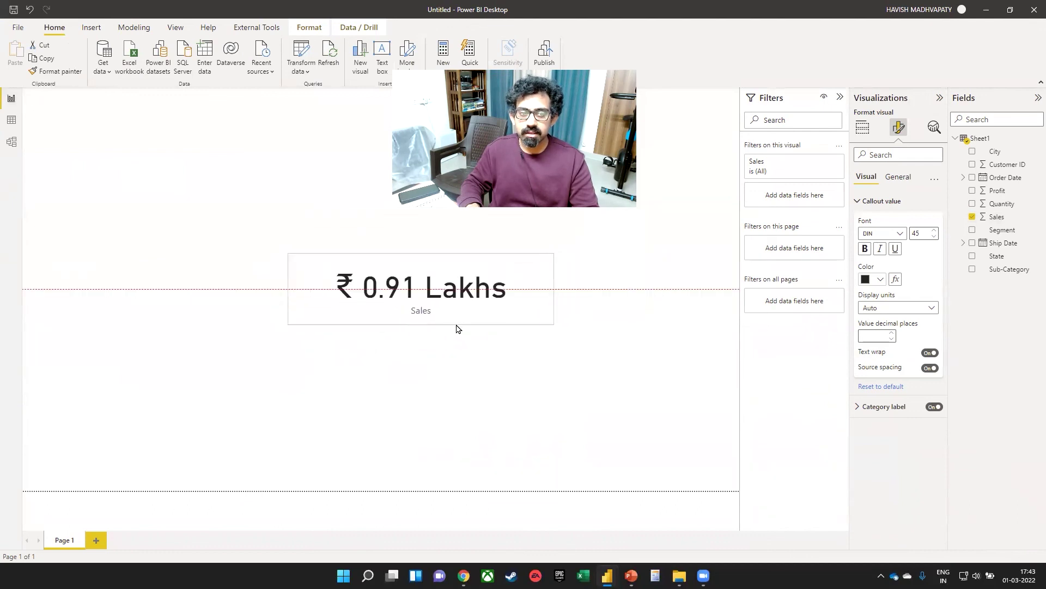
drag(442, 333, 88, 160)
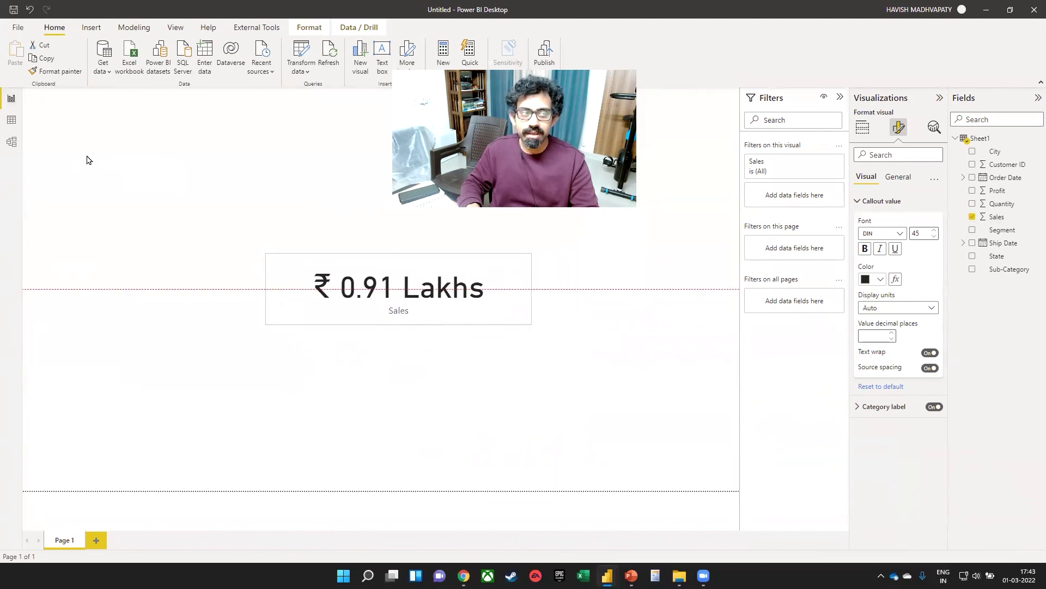
Step: Open Model view and widen the Properties pane to show ₹ #,0.00 "Lakhs"
click(11, 142)
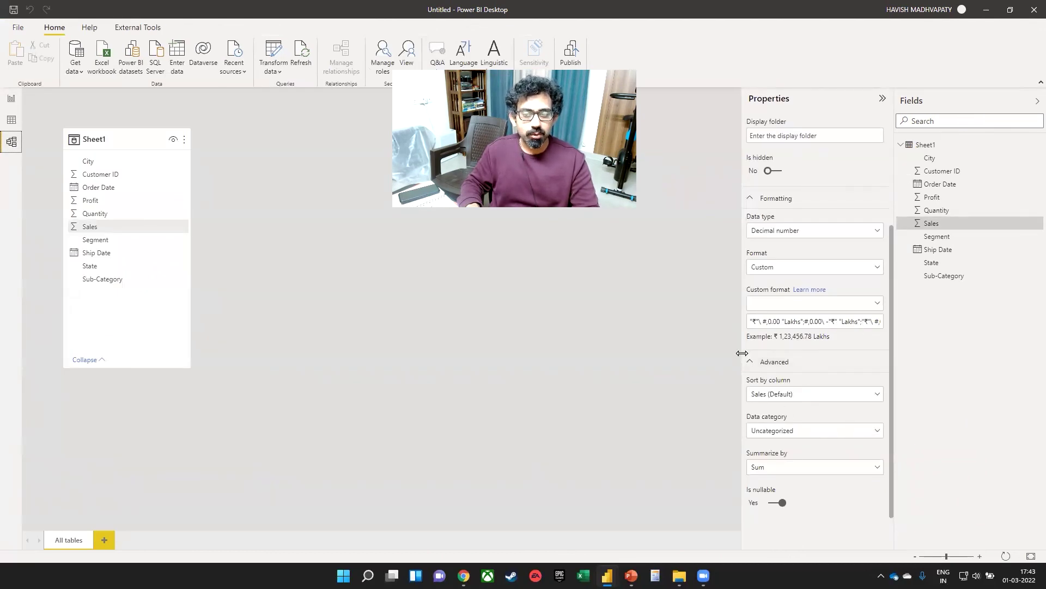
drag(741, 353, 691, 360)
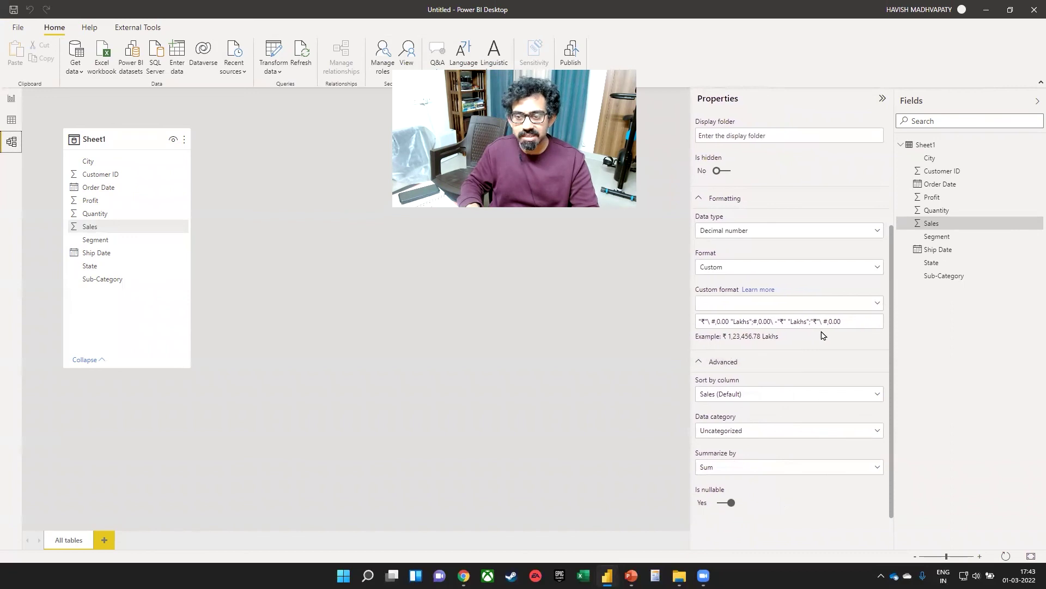